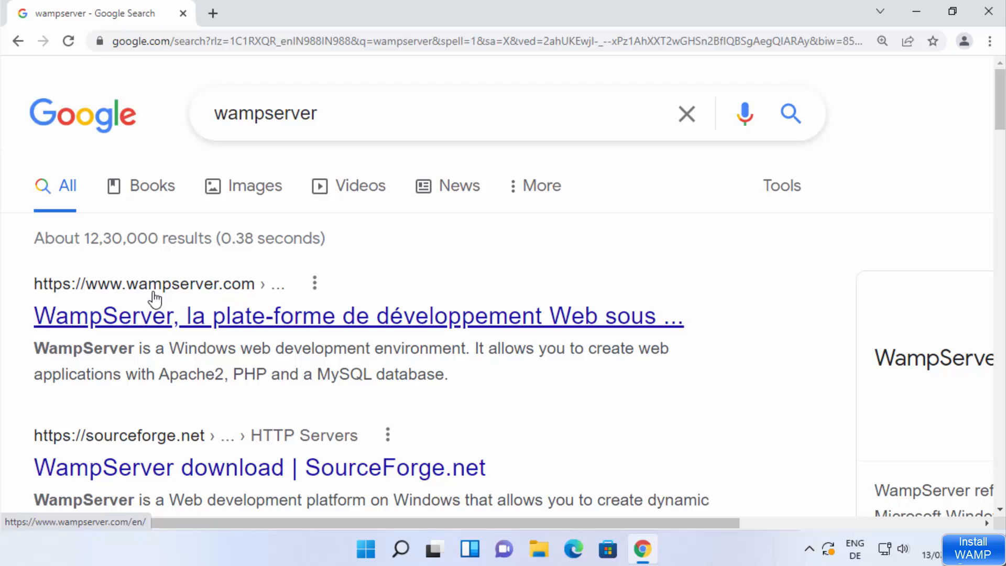
Download the WampServer 64 bits (x64) 3.2.6 installer from the official WampServer site using the direct download option, without filling in the form.
click(361, 314)
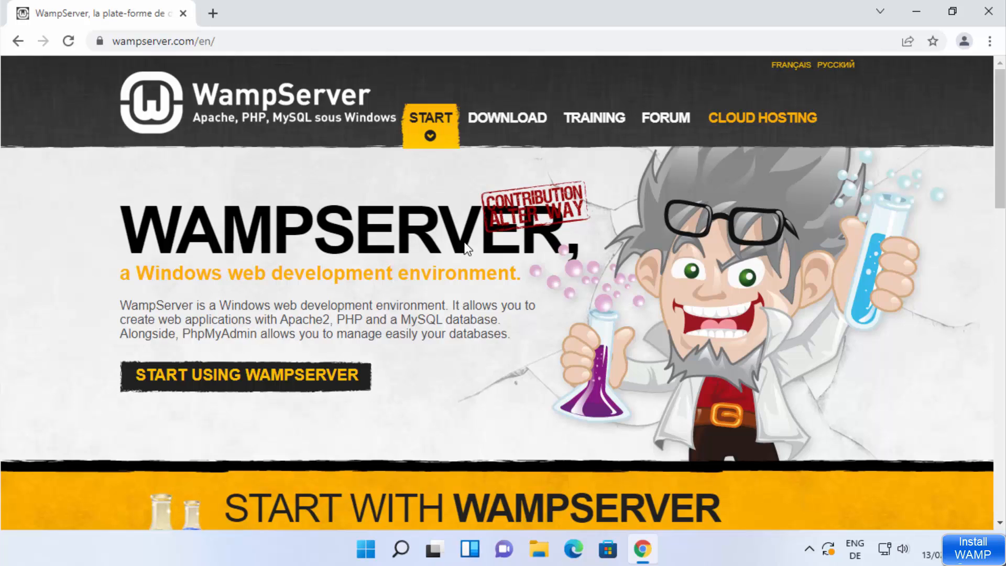
click(505, 122)
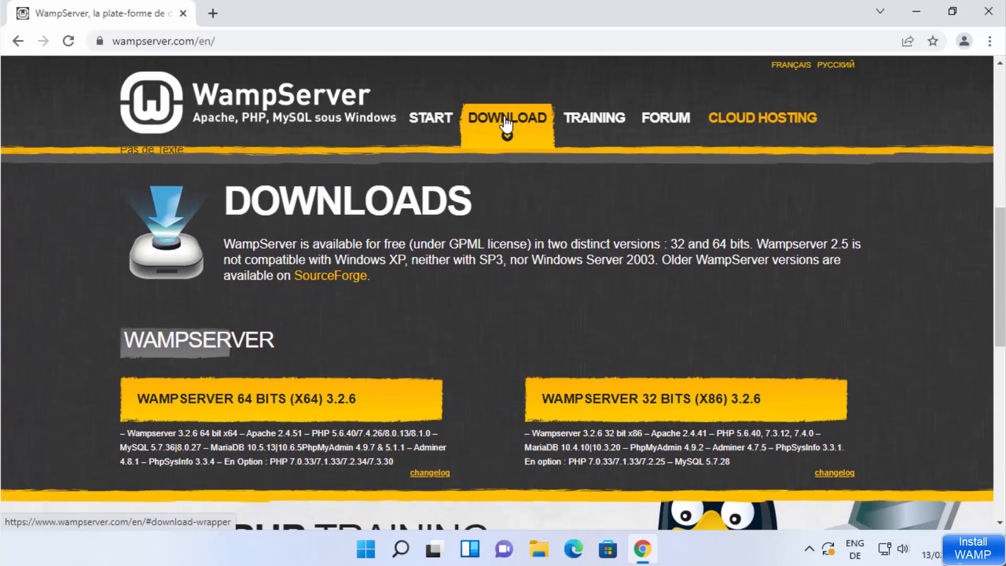
scroll(467, 287, down, 1)
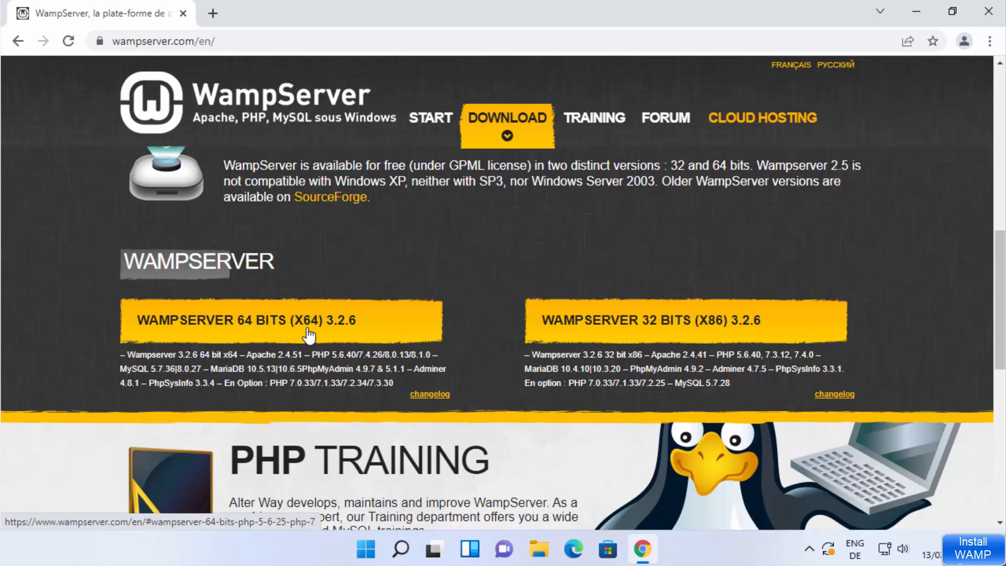
click(216, 328)
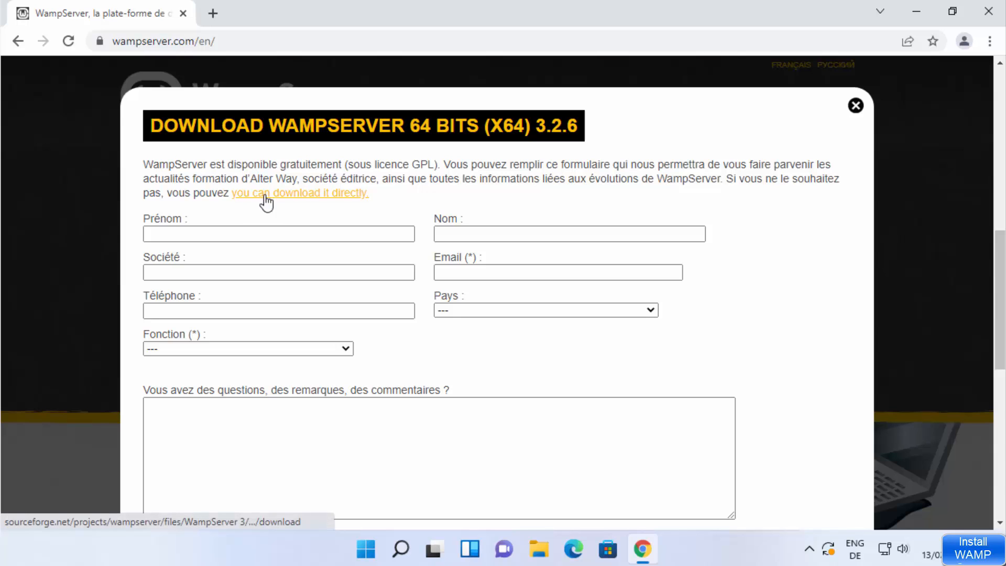
click(307, 194)
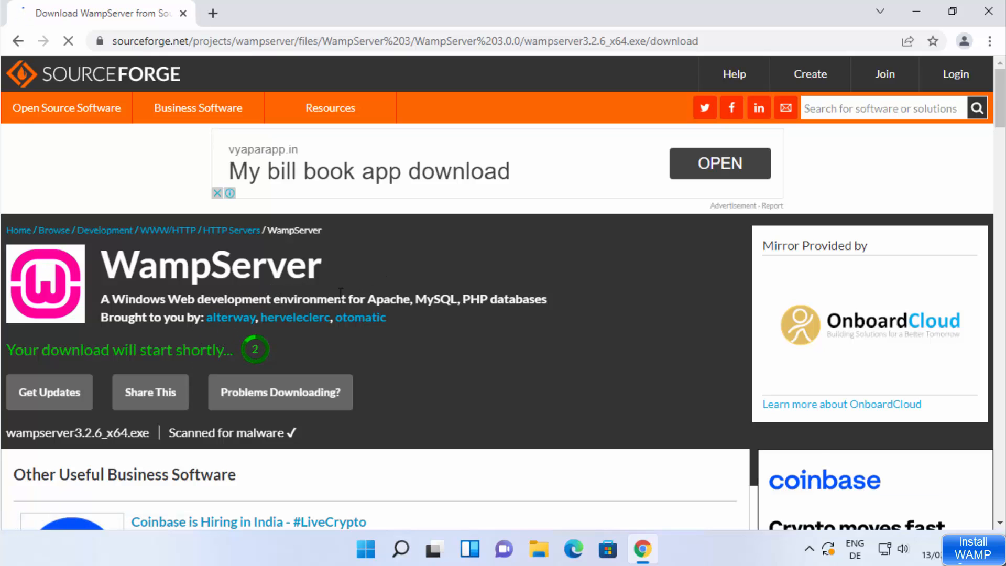
scroll(350, 271, down, 2)
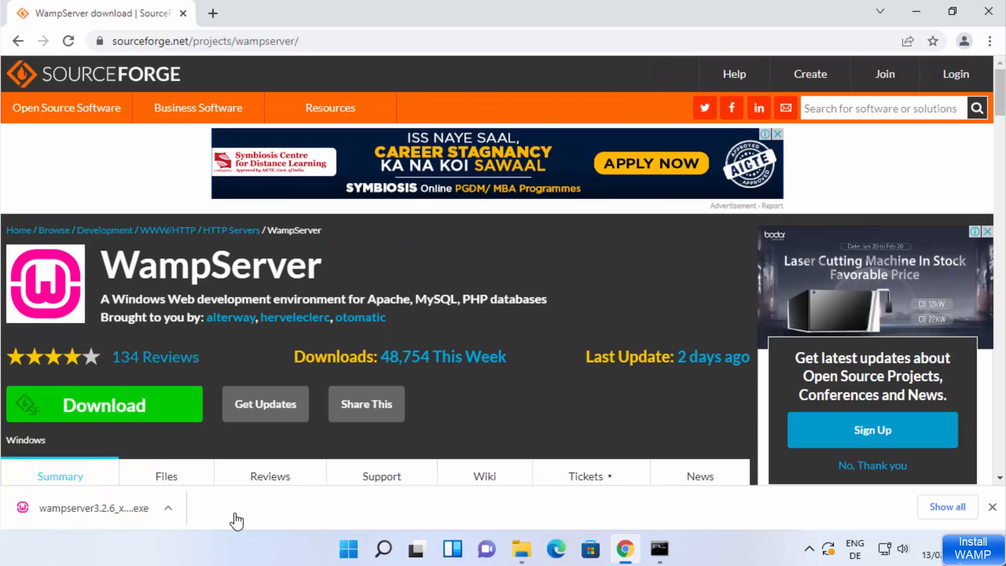
Launch the downloaded wampserver3.2.6_x64.exe installer and allow it to make changes to the device.
click(126, 520)
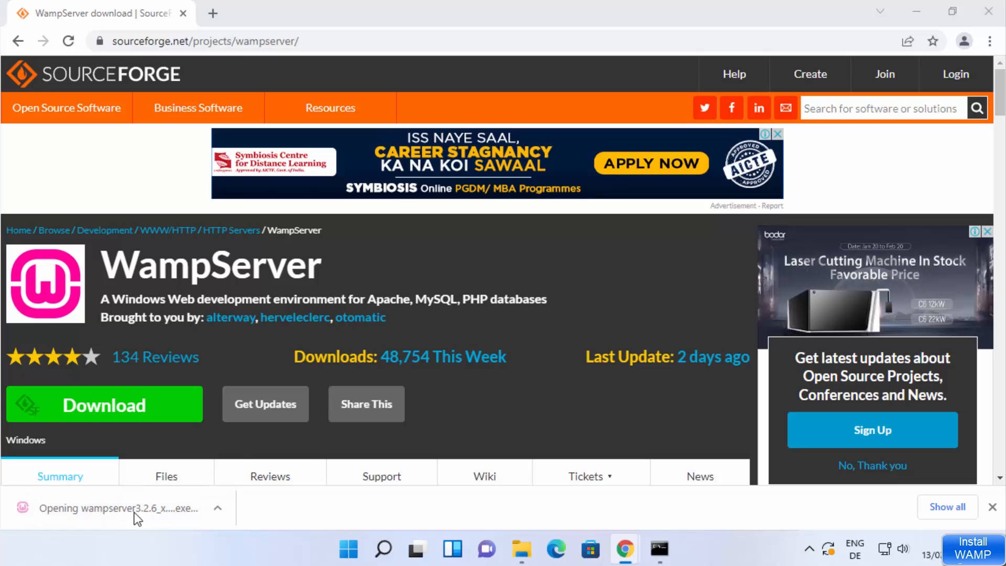
click(921, 7)
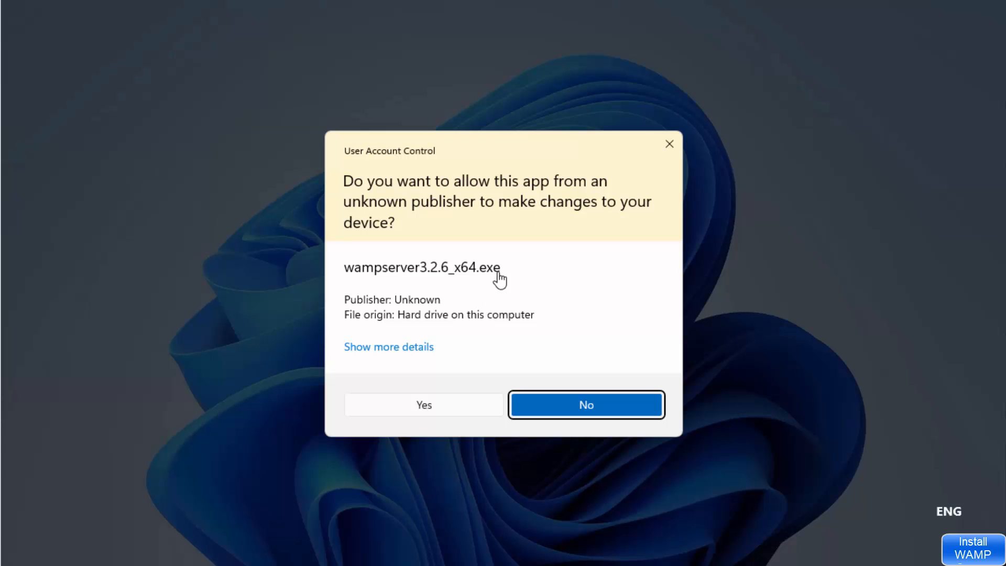
click(447, 408)
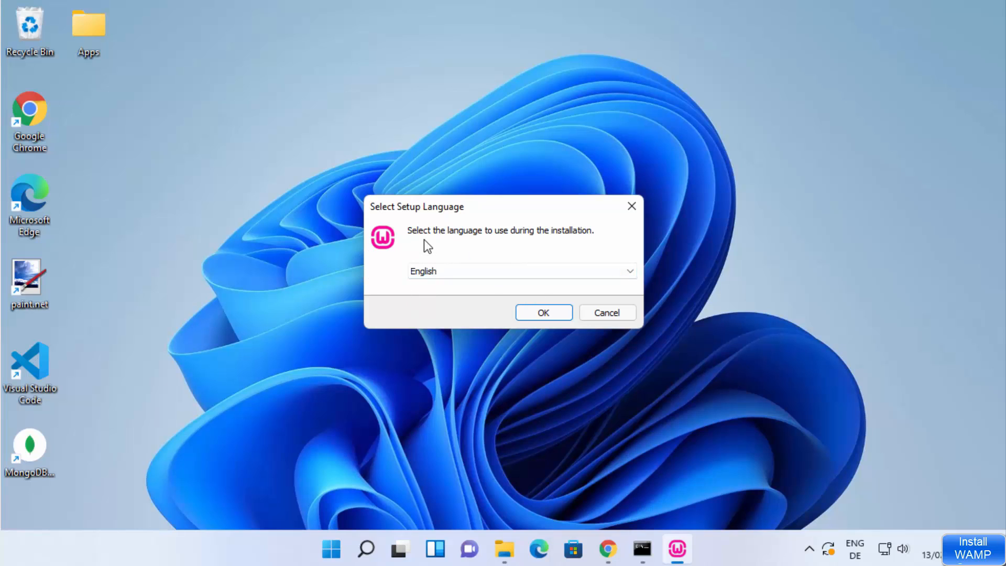
Choose English as the setup language and continue to the license agreement.
click(438, 268)
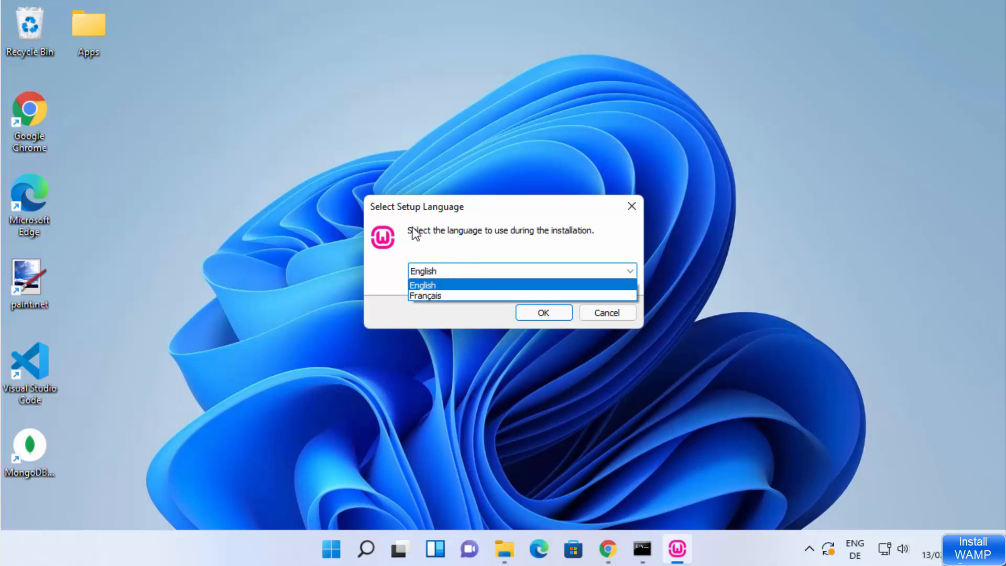
click(420, 286)
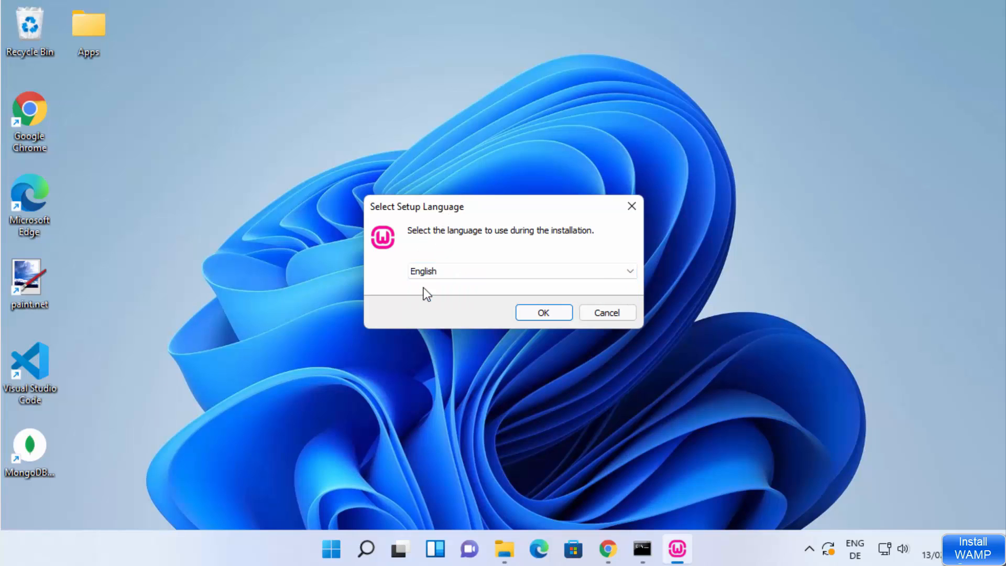
click(533, 310)
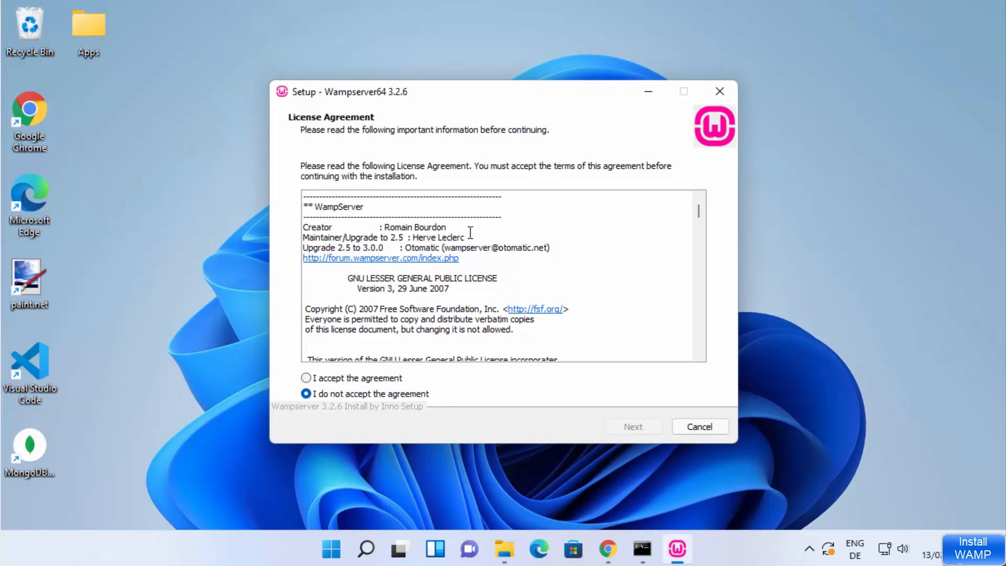
Read through the WampServer license agreement, accept it and continue to the installation information.
scroll(470, 234, down, 15)
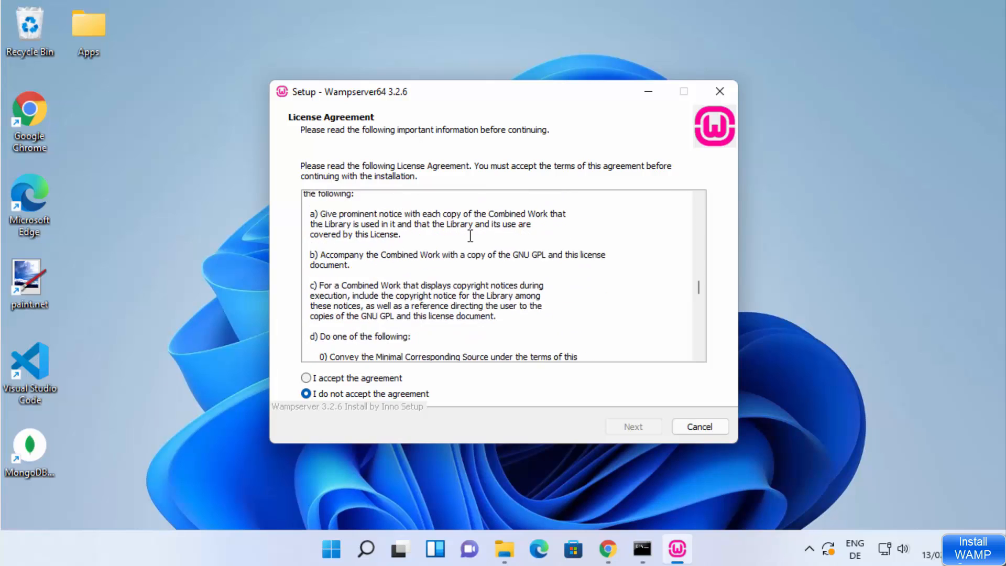
scroll(470, 236, down, 10)
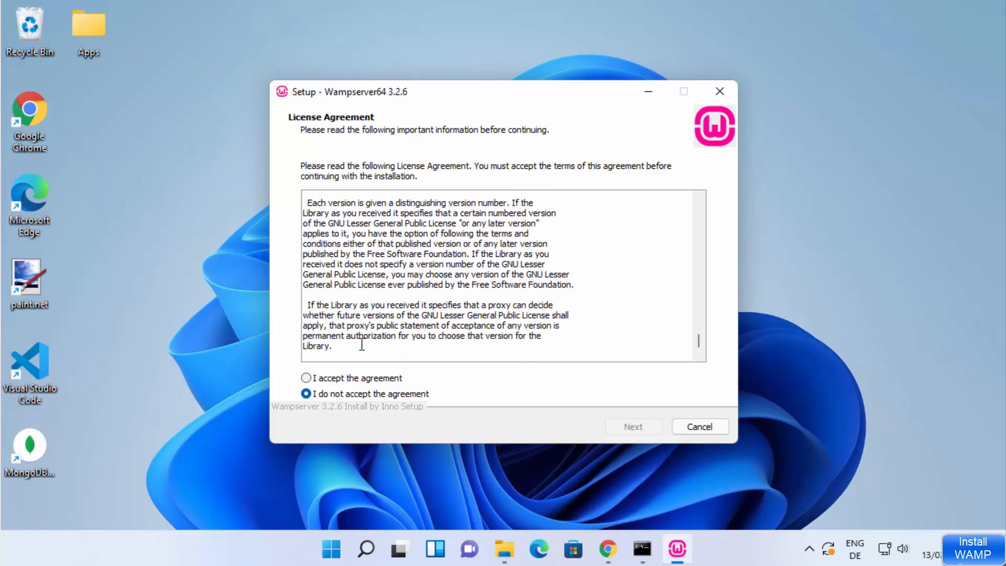
click(307, 383)
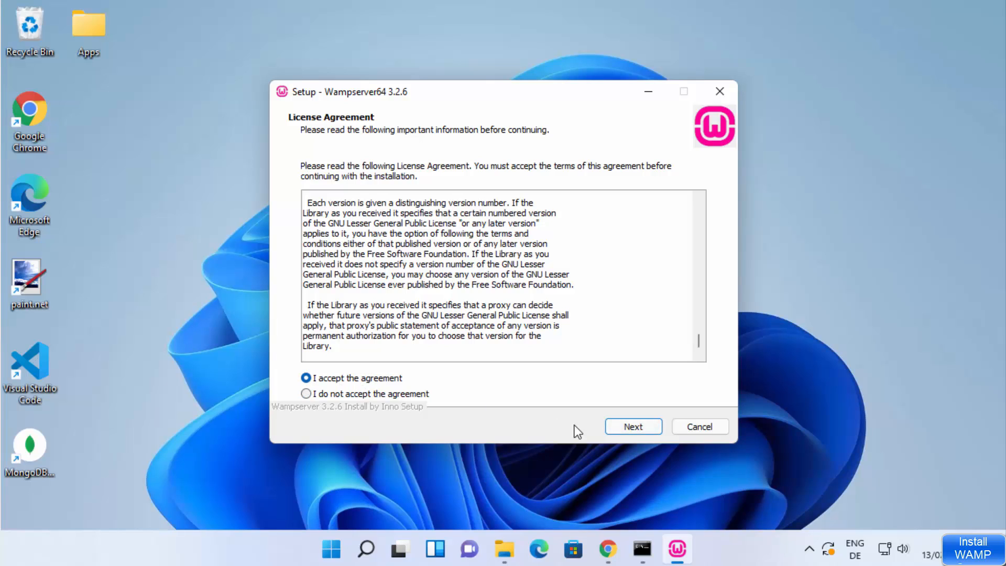
click(626, 430)
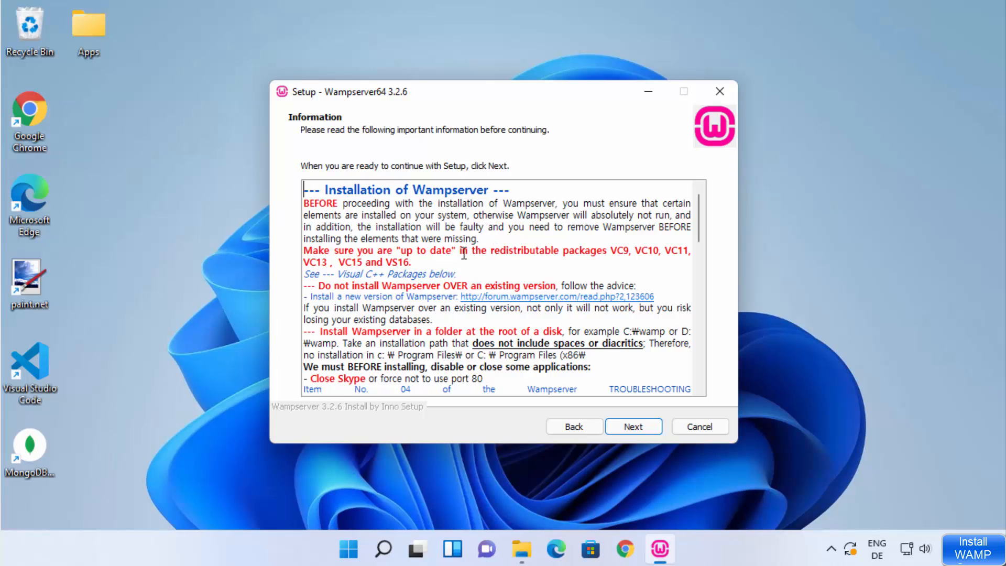
Examine the setup information for the installation prerequisites and the list of required Visual C++ packages.
scroll(464, 253, down, 1)
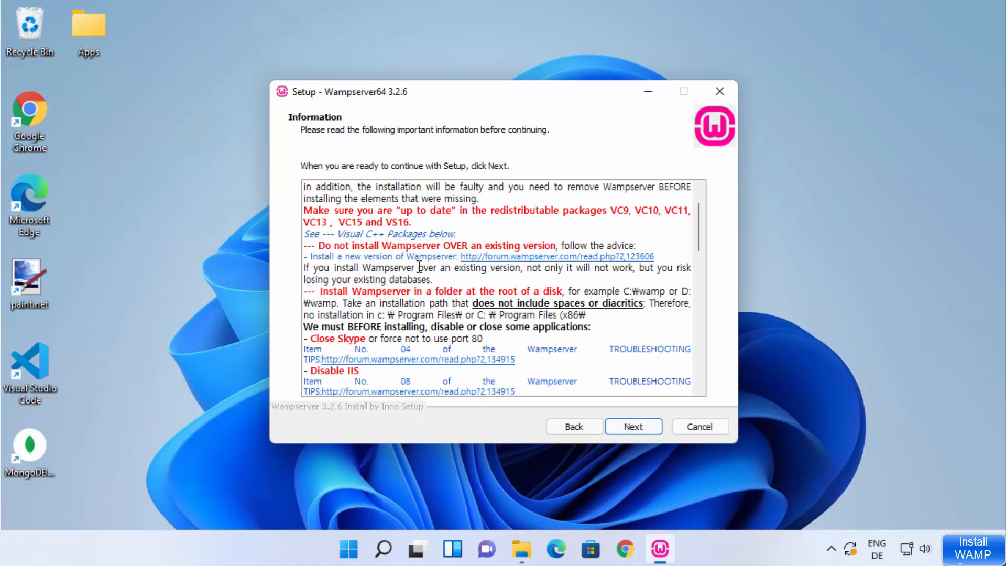
scroll(411, 248, down, 2)
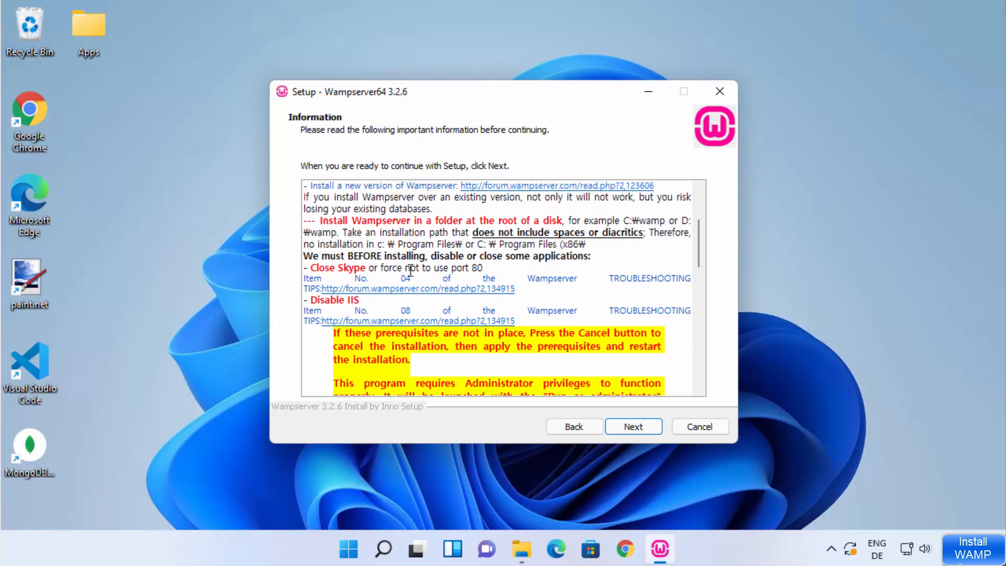
scroll(414, 299, down, 2)
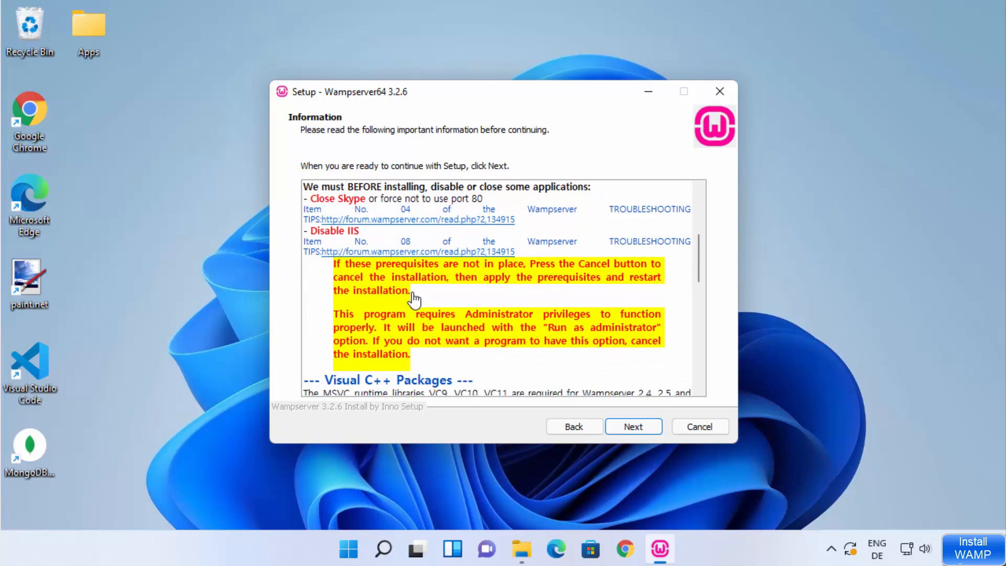
scroll(412, 298, down, 1)
scroll(418, 293, down, 2)
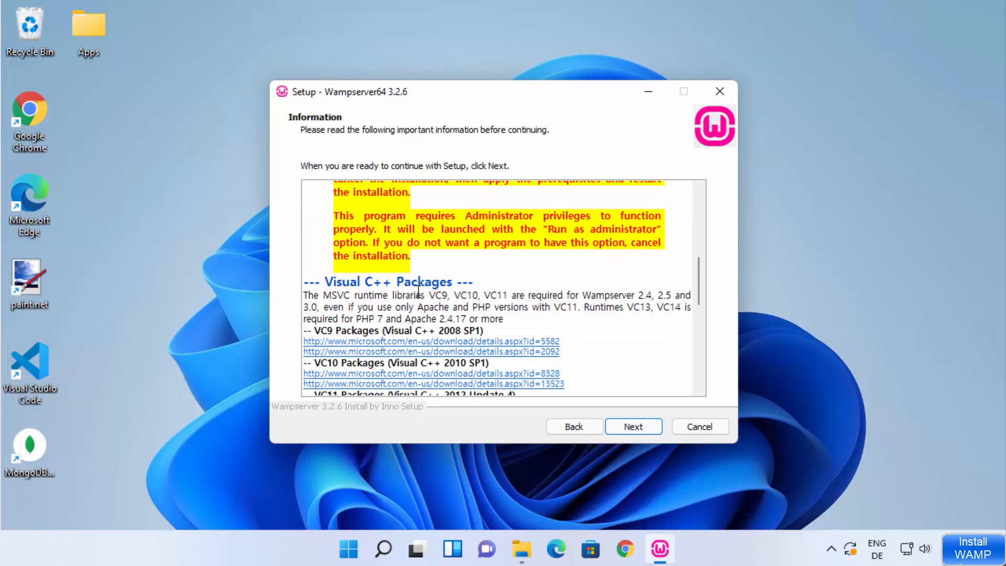
drag(324, 283, 435, 283)
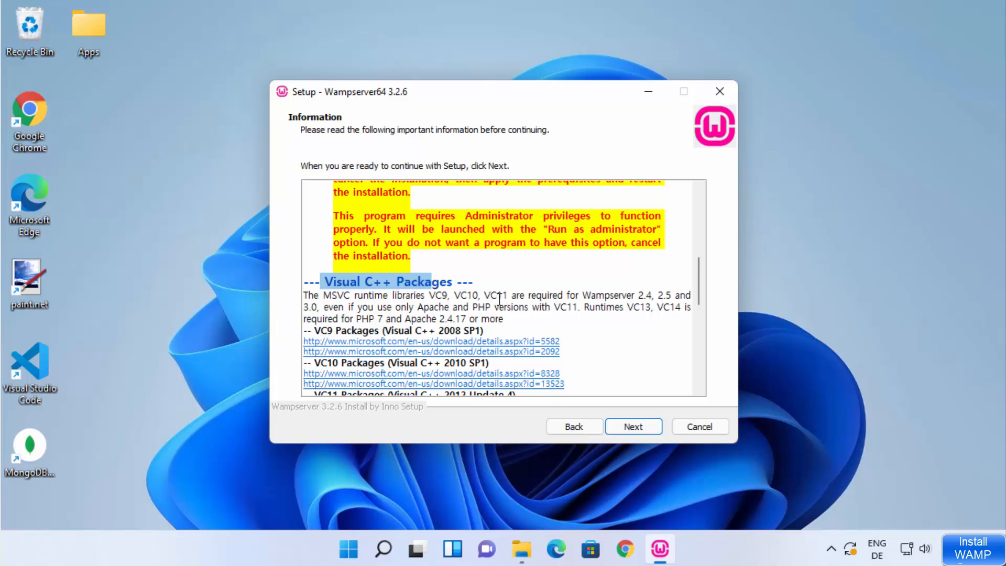
scroll(498, 299, down, 2)
scroll(474, 331, down, 2)
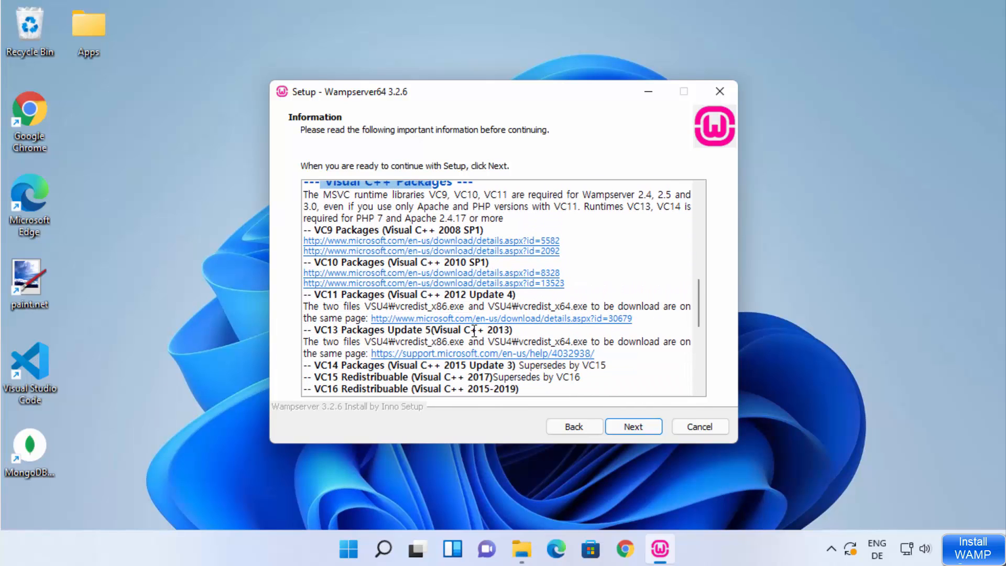
scroll(474, 330, down, 3)
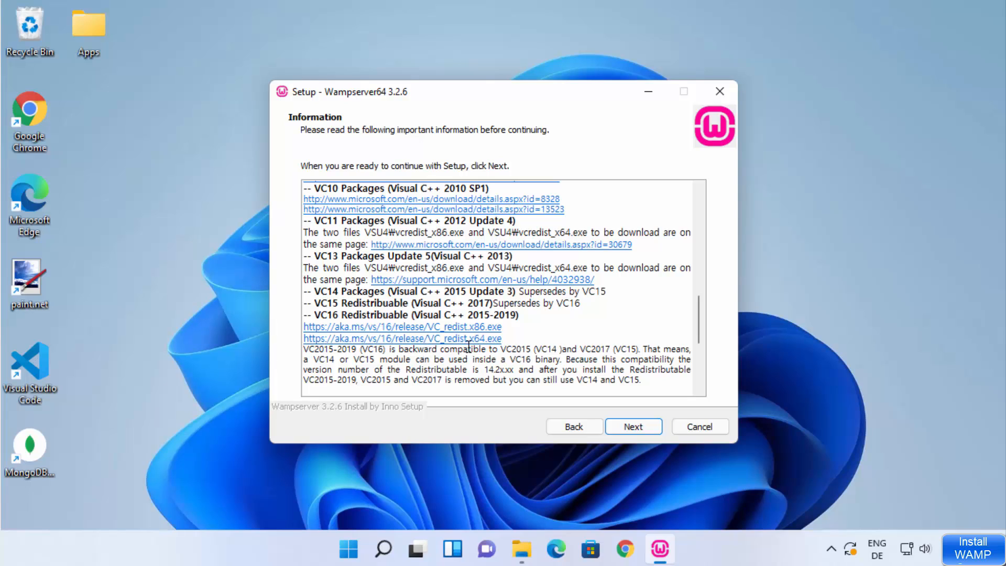
scroll(550, 340, up, 1)
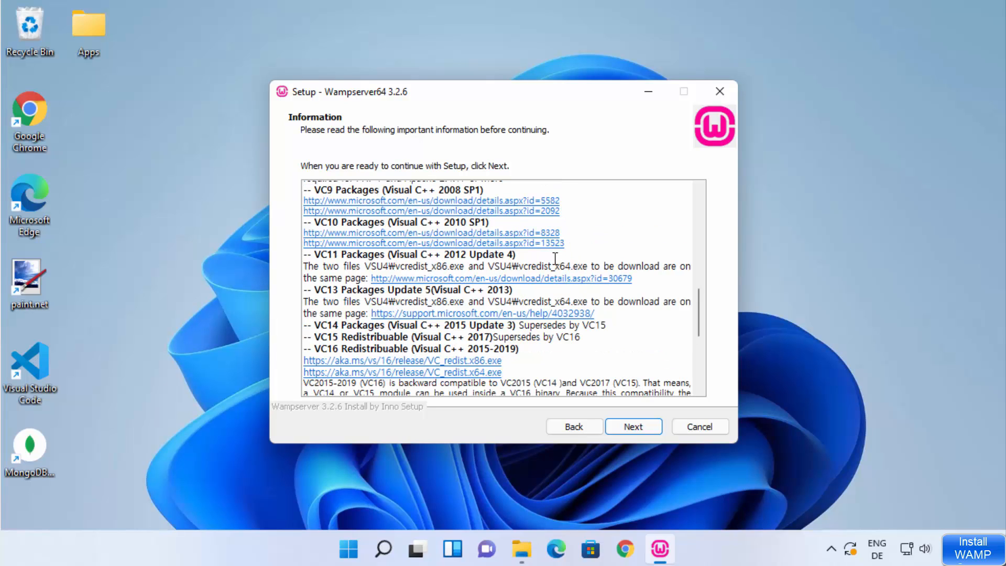
scroll(555, 258, up, 1)
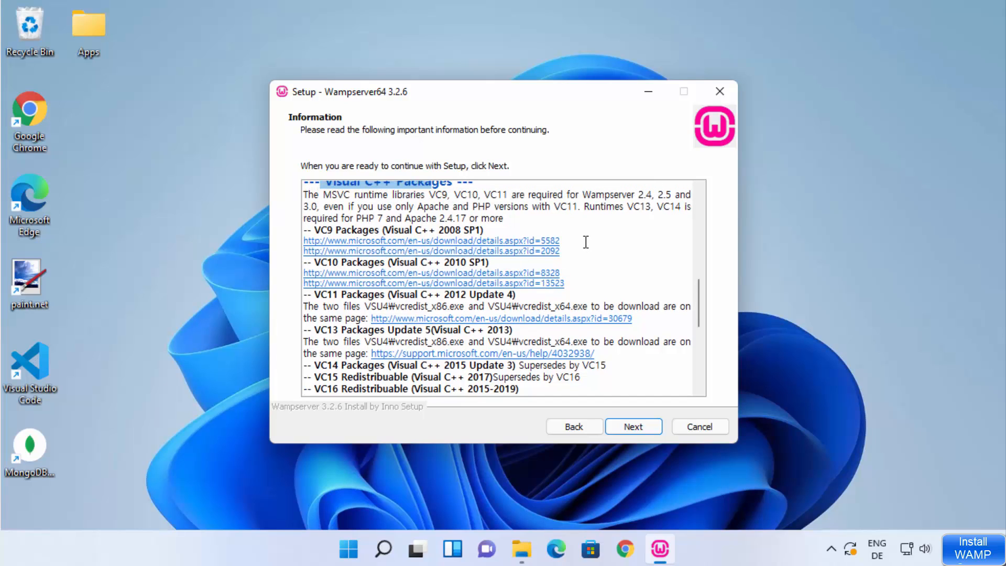
scroll(586, 242, down, 1)
scroll(586, 242, up, 2)
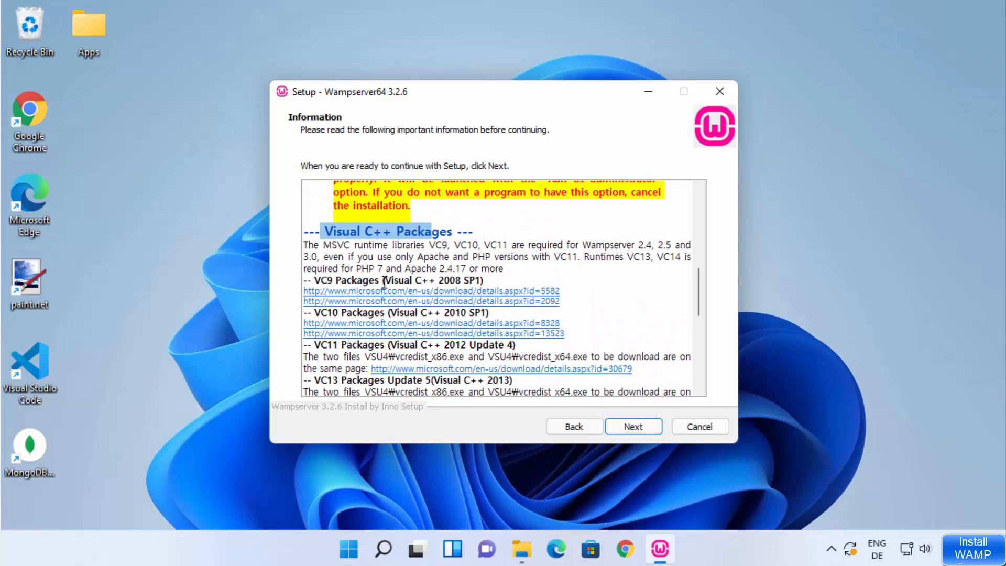
Try the Microsoft download links for the VC9 and VC10 Visual C++ packages, returning to the setup information.
click(426, 301)
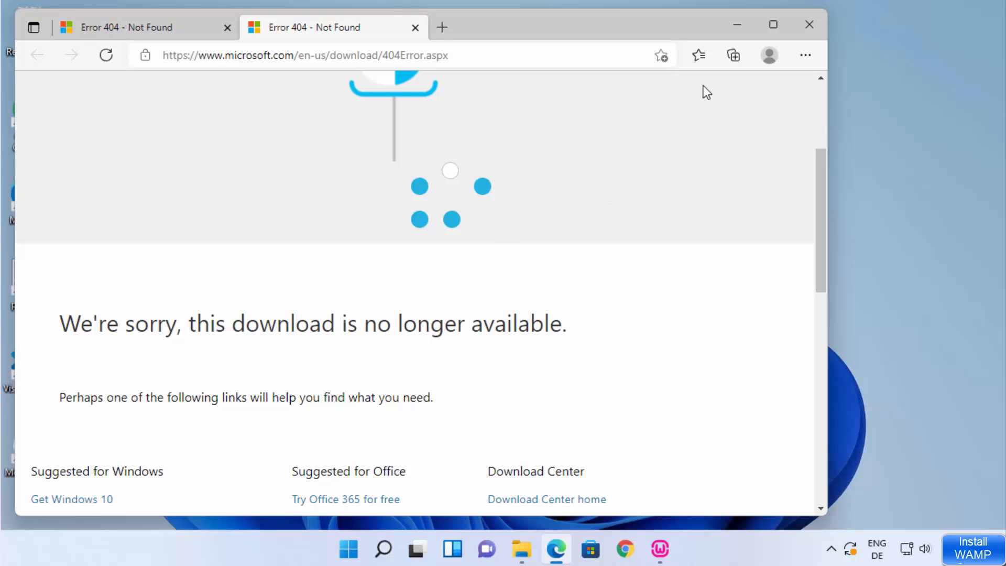
click(736, 26)
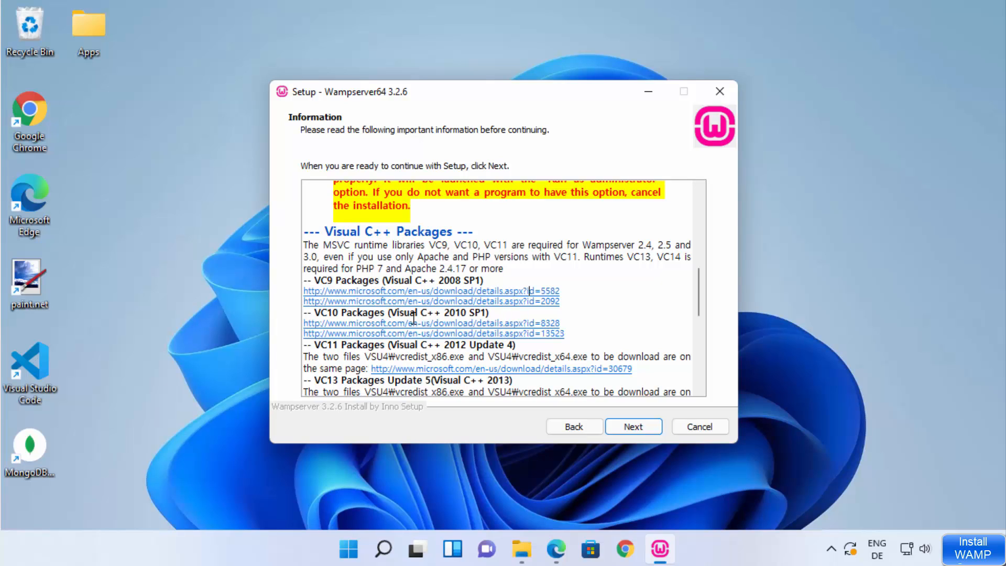
click(447, 333)
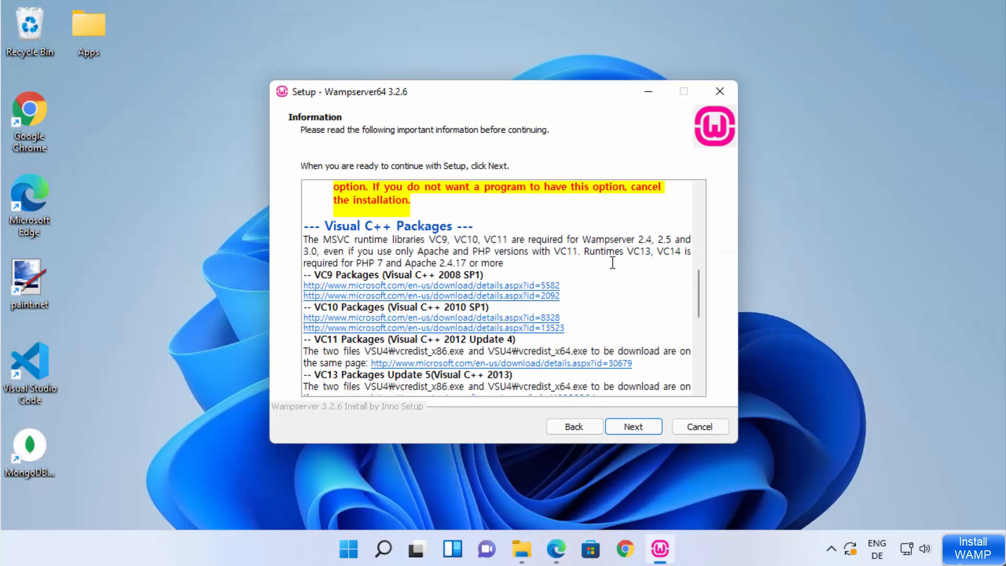
Open the VC11 (Visual C++ 2012 Update 4) package link from the setup information and request its download with English selected.
scroll(612, 262, down, 2)
scroll(612, 262, down, 2)
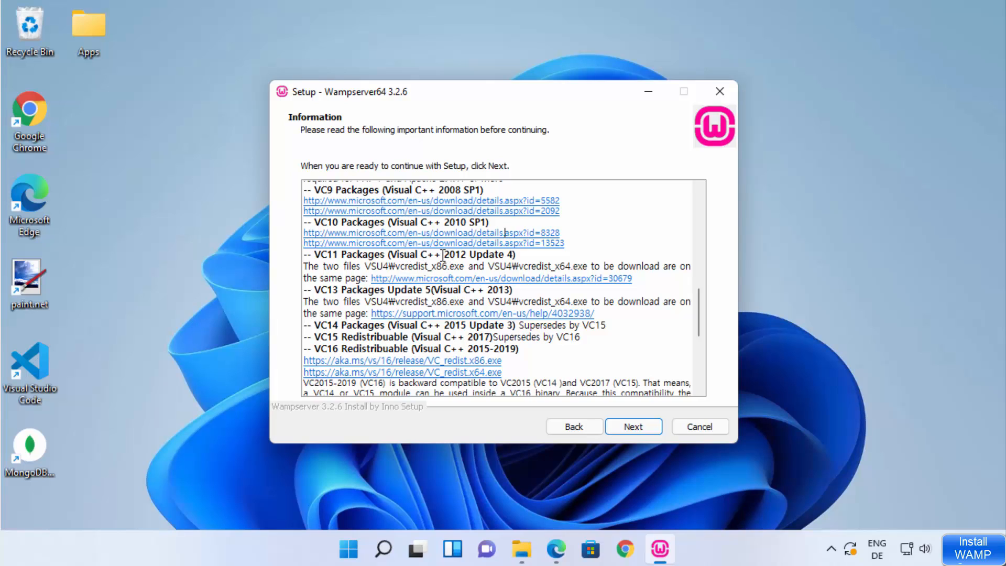
click(461, 280)
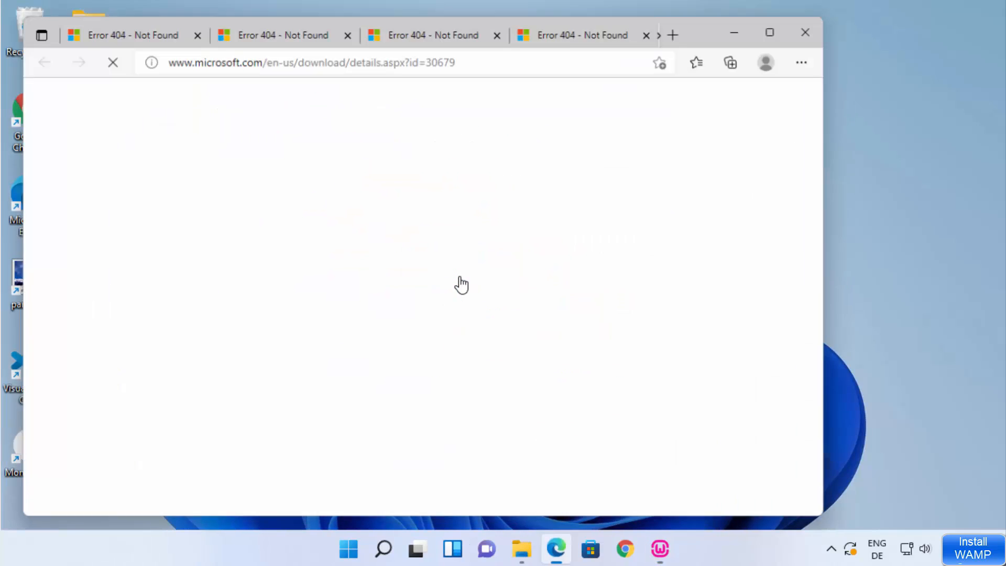
scroll(411, 247, down, 5)
scroll(412, 247, down, 3)
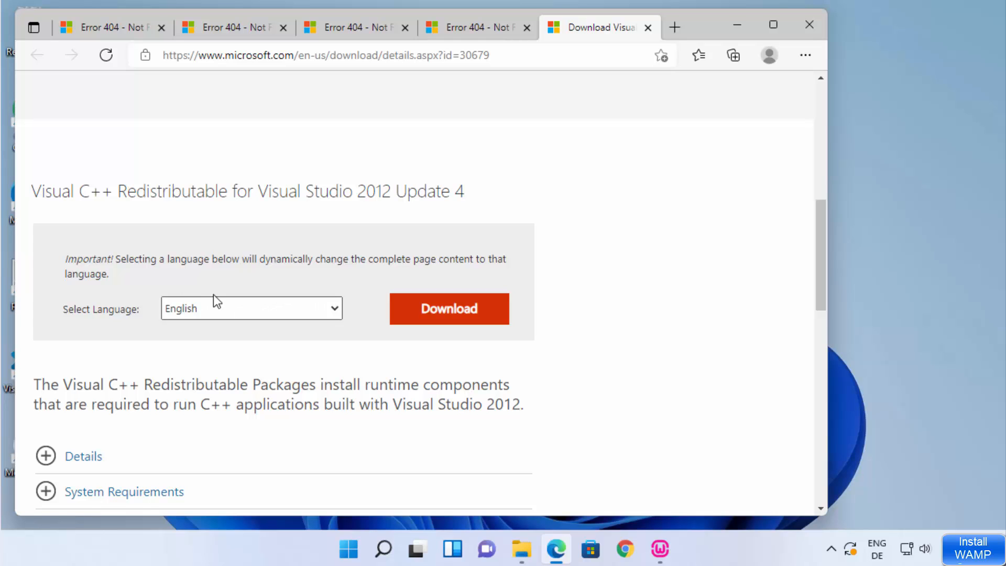
scroll(215, 299, down, 1)
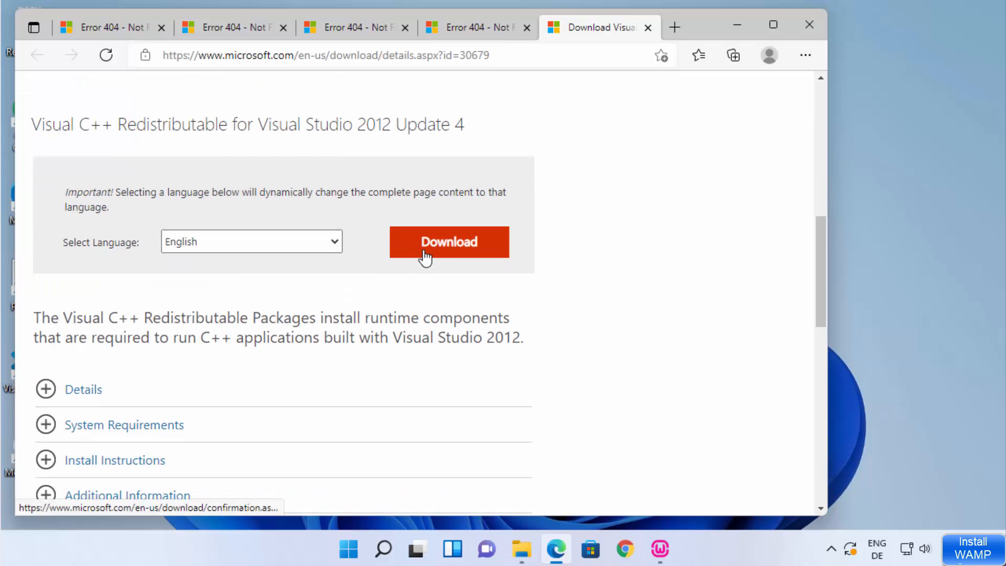
click(440, 252)
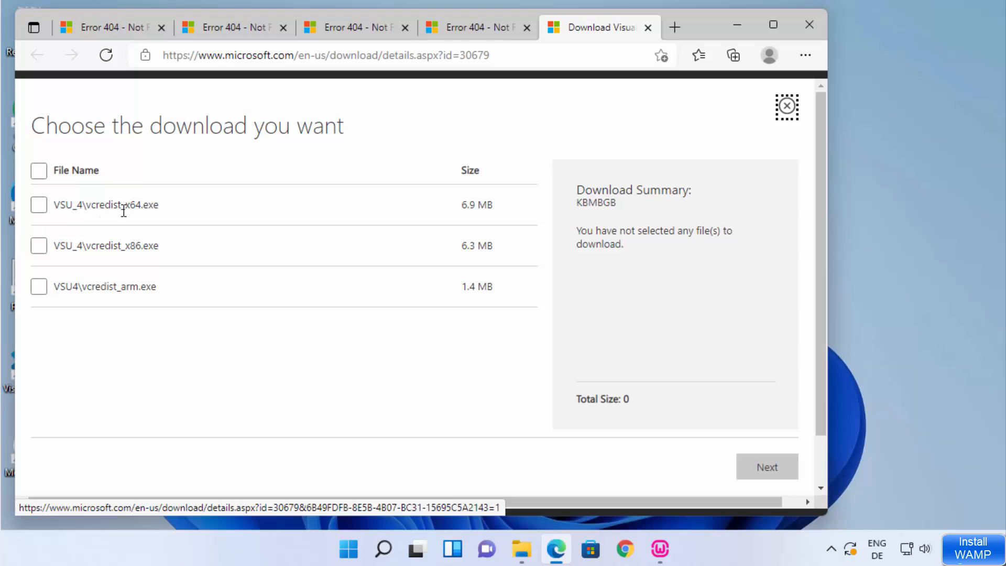
Select the VSU_4\vcredist_x64.exe file and download it.
drag(126, 206, 159, 203)
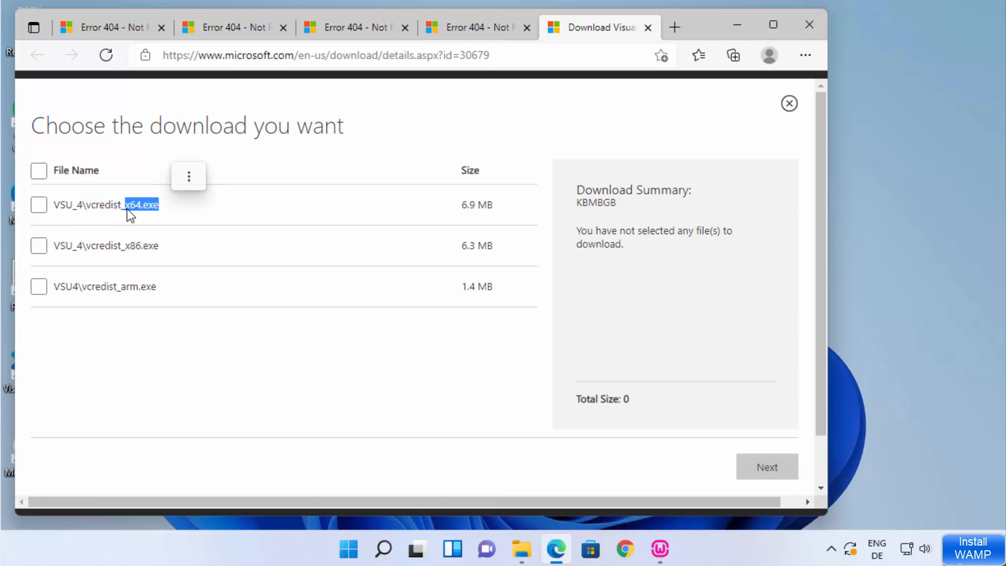
click(39, 205)
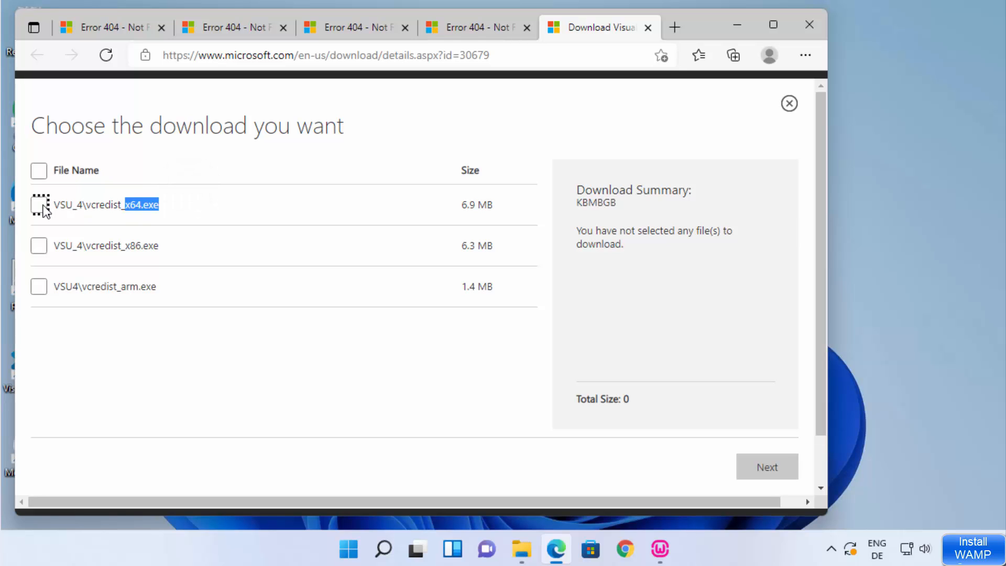
click(757, 475)
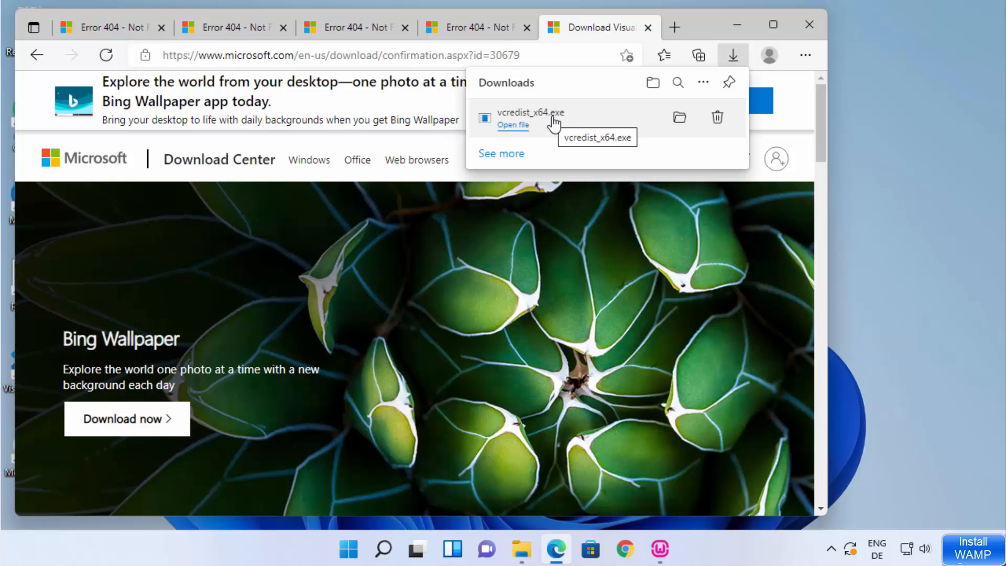
Run the downloaded vcredist_x64.exe, agree to the license terms and install the Visual C++ 2012 Redistributable (x64), allowing it to make changes.
click(555, 124)
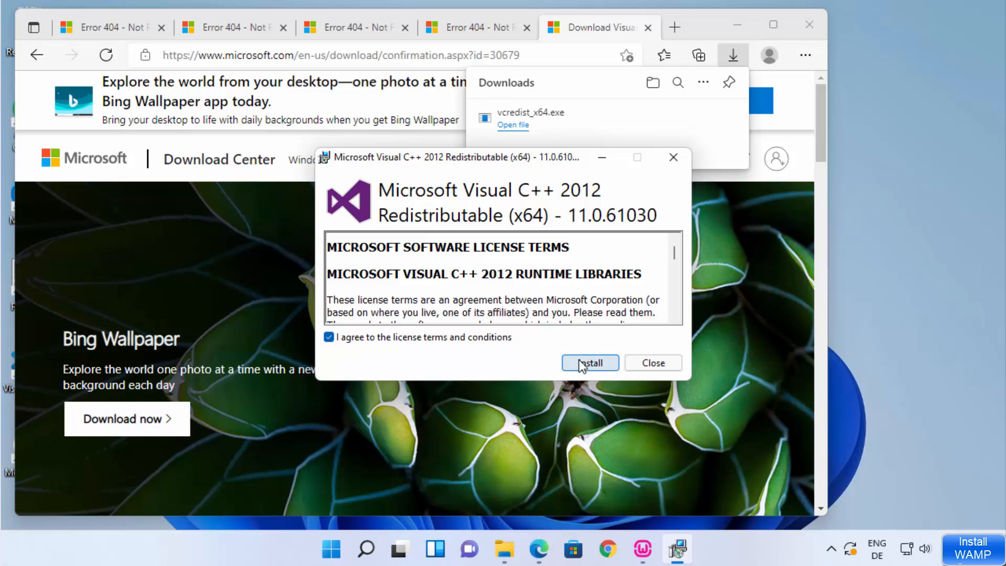
click(581, 362)
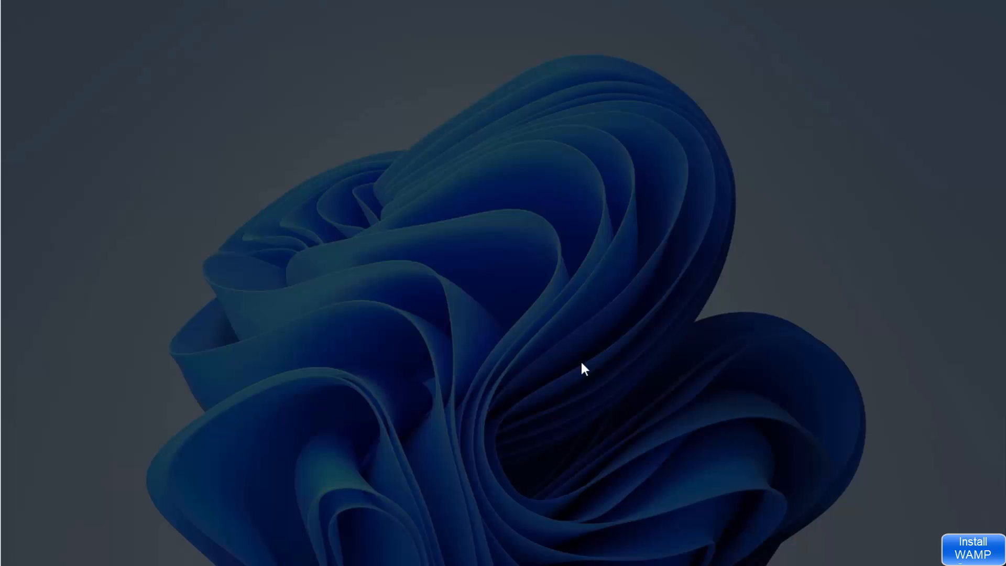
click(475, 400)
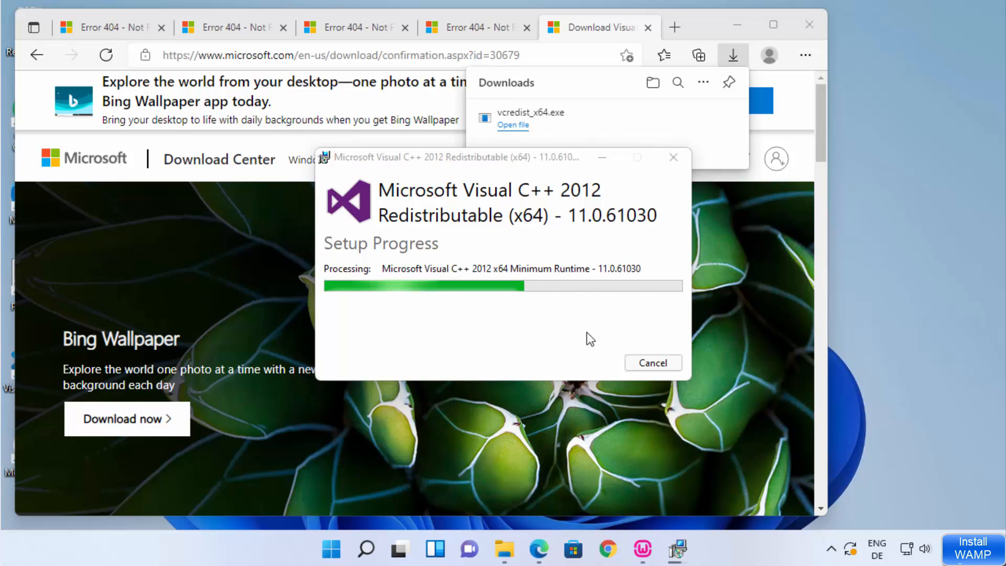
Open the VC13 package link from the WampServer setup information and close the finished Visual C++ 2012 installer.
click(737, 26)
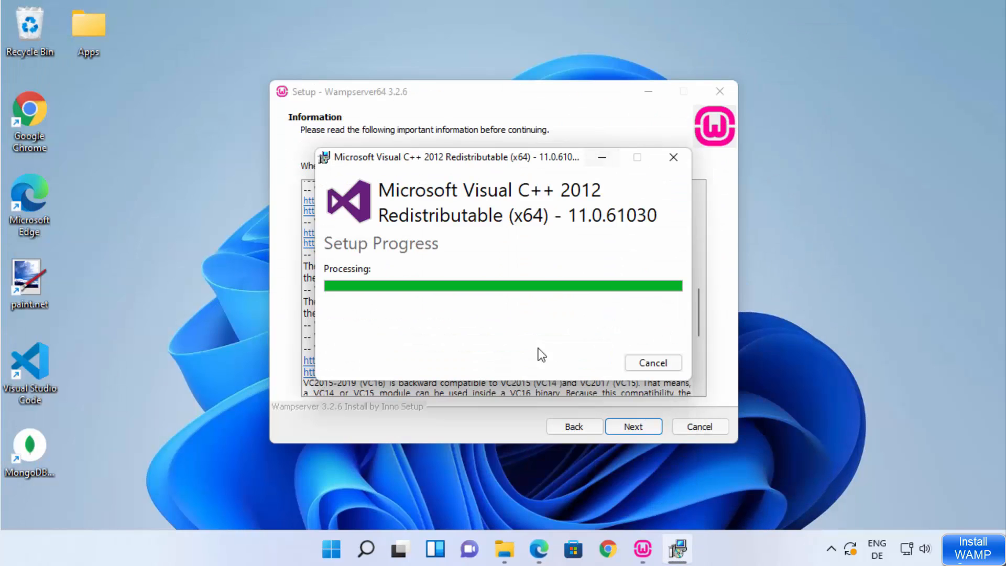
click(284, 341)
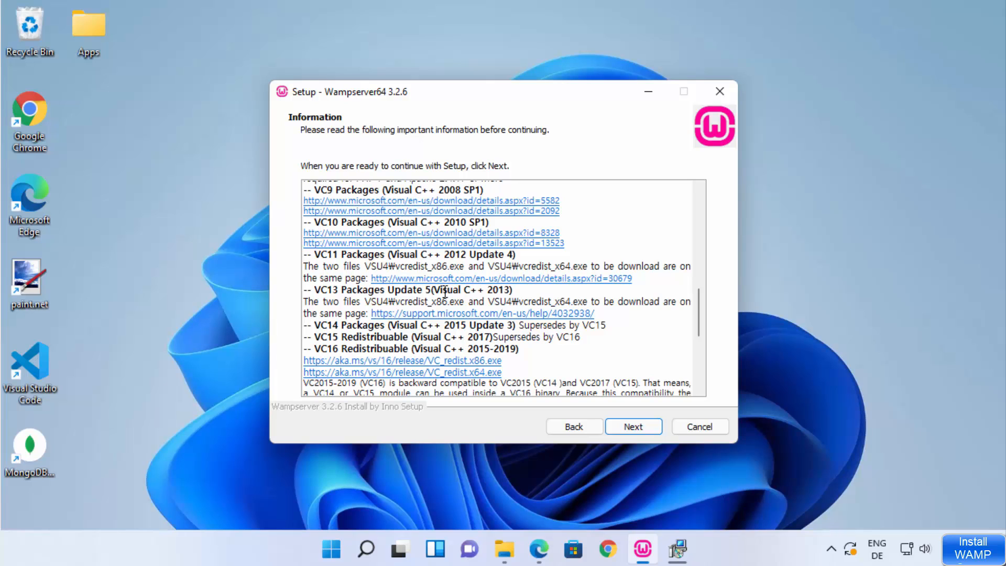
click(493, 314)
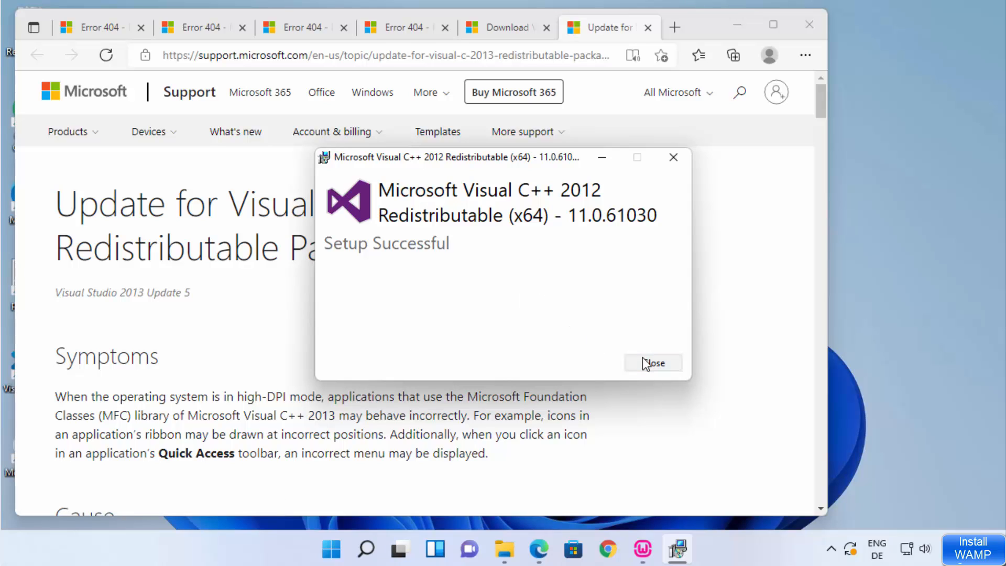
click(653, 362)
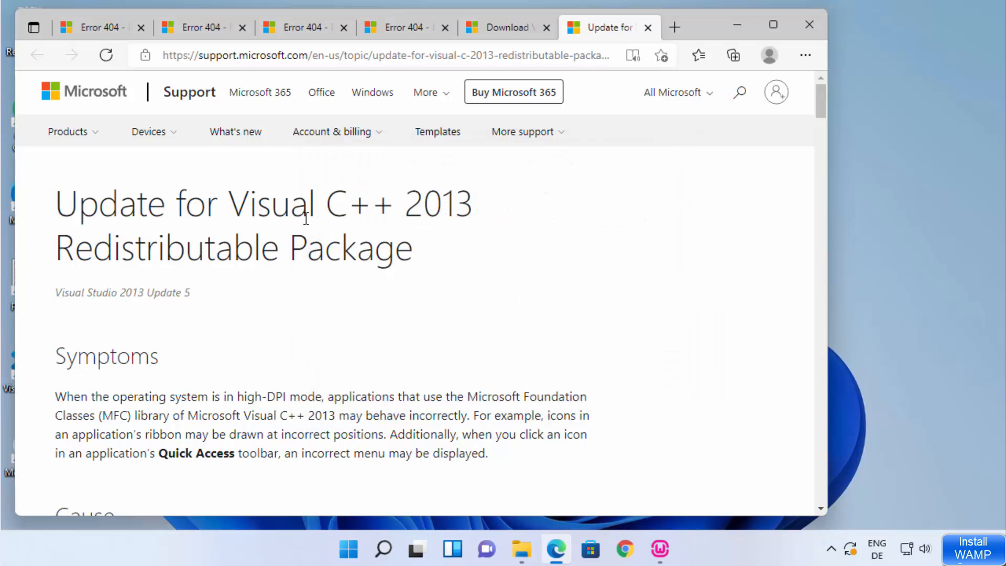
Download the English - United States x64 version of the Visual C++ 2013 Redistributable from the locale table.
scroll(366, 222, down, 10)
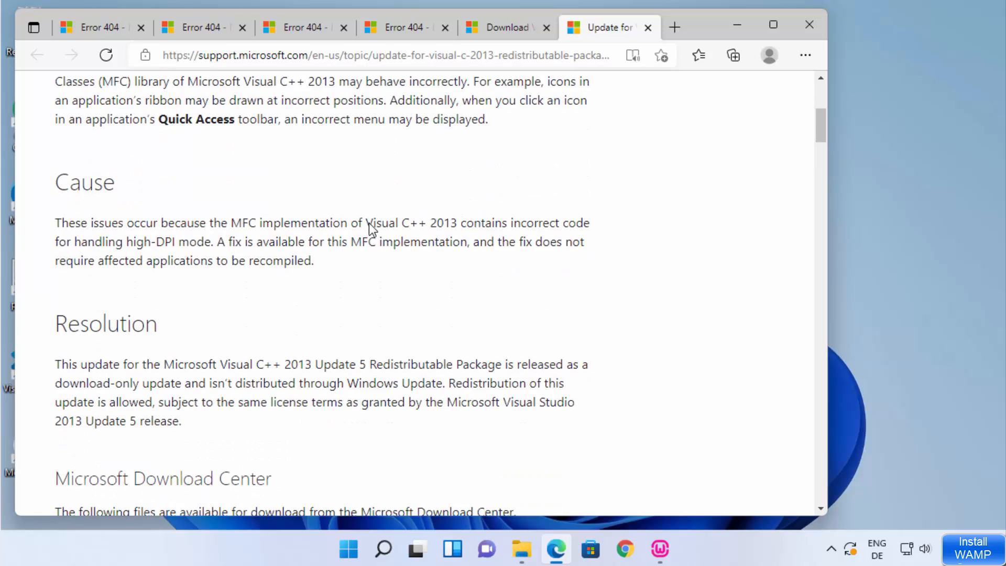
scroll(287, 248, down, 4)
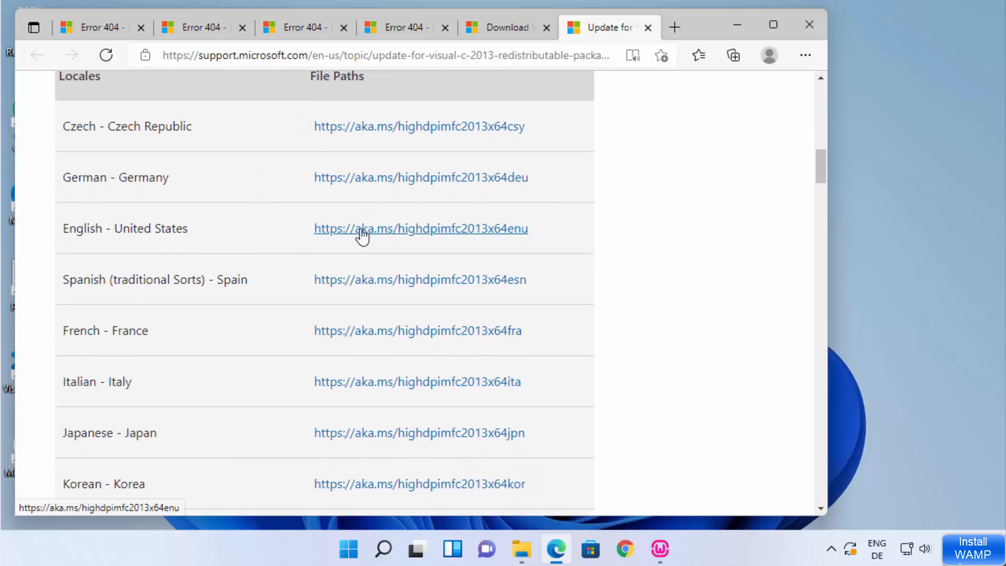
click(330, 234)
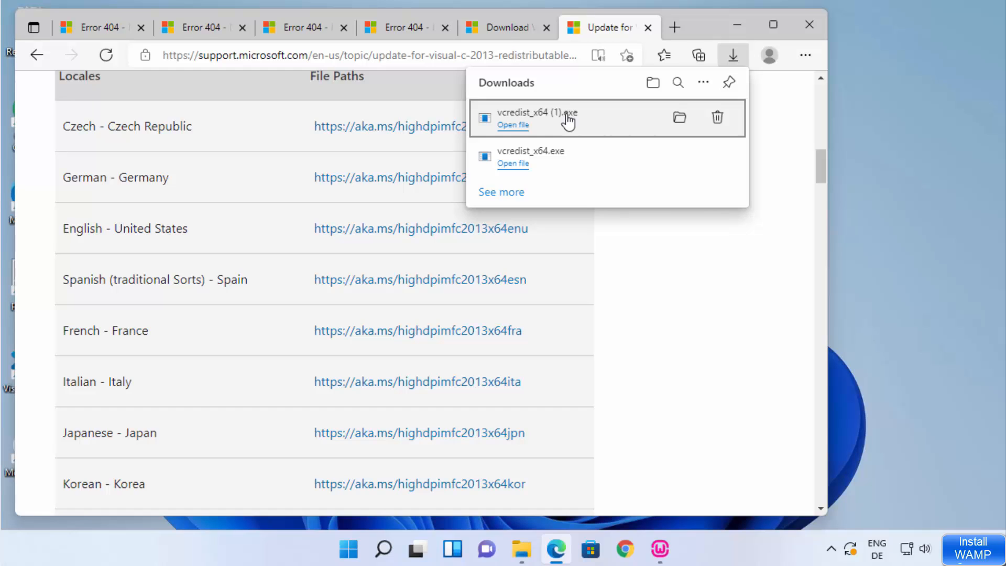
Install the Visual C++ 2013 Redistributable (x64) from vcredist_x64 (1).exe, accepting its license terms, and return to the WampServer setup information.
click(568, 122)
click(415, 341)
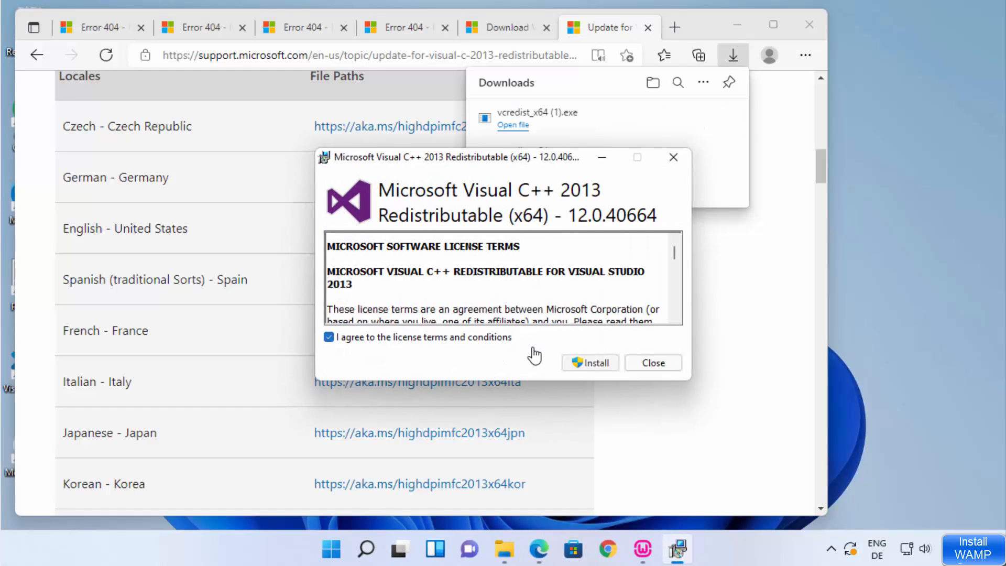
click(576, 363)
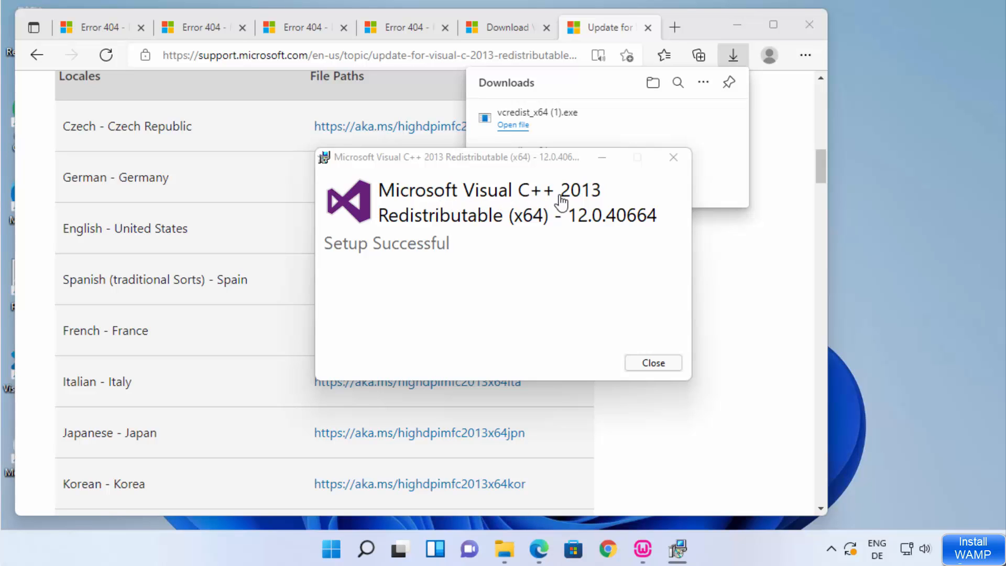
click(648, 365)
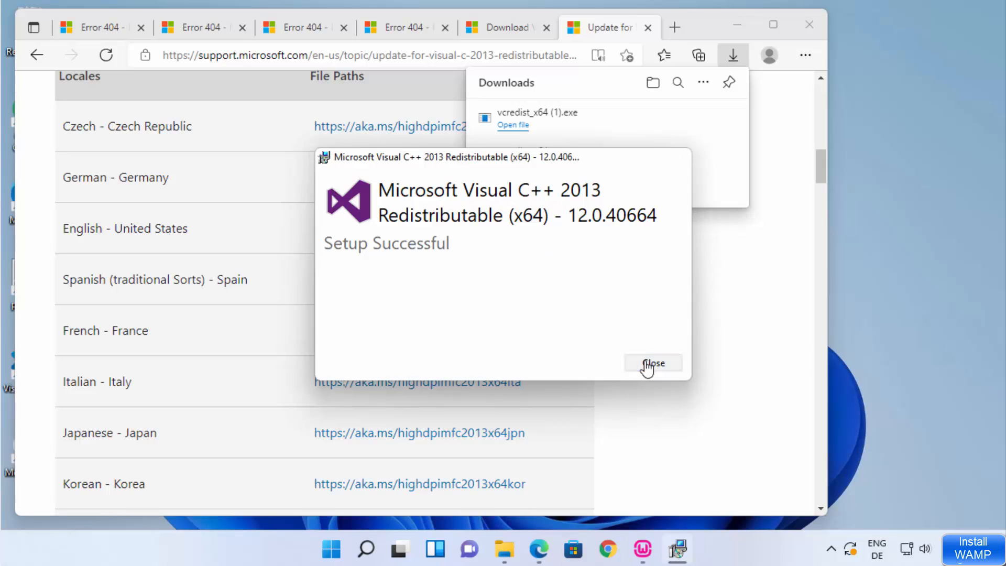
click(737, 25)
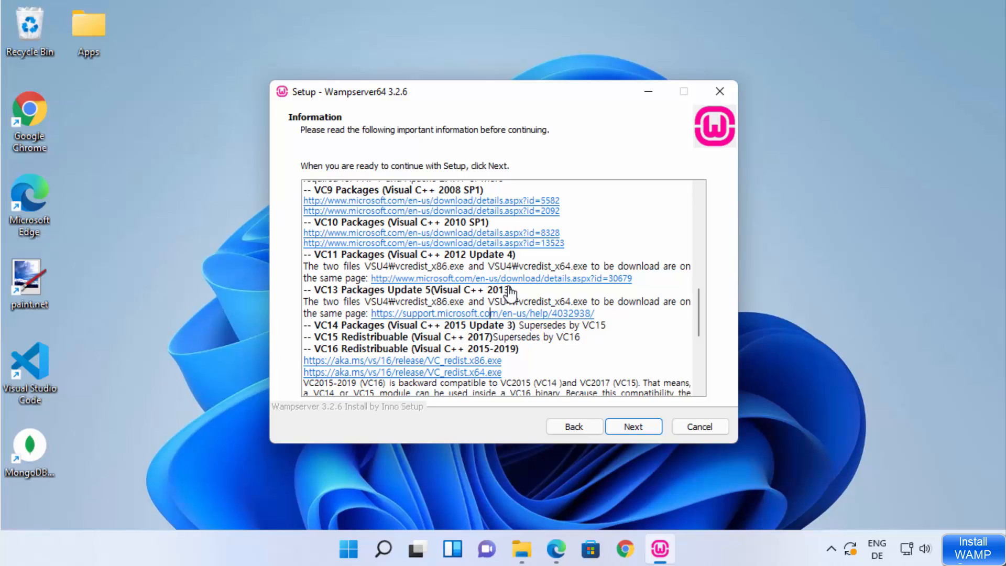
Download VC_redist.x64.exe from the VC16 (Visual C++ 2015-2019) link in the setup information and launch its installer.
scroll(504, 307, up, 3)
scroll(506, 301, down, 3)
scroll(509, 293, down, 1)
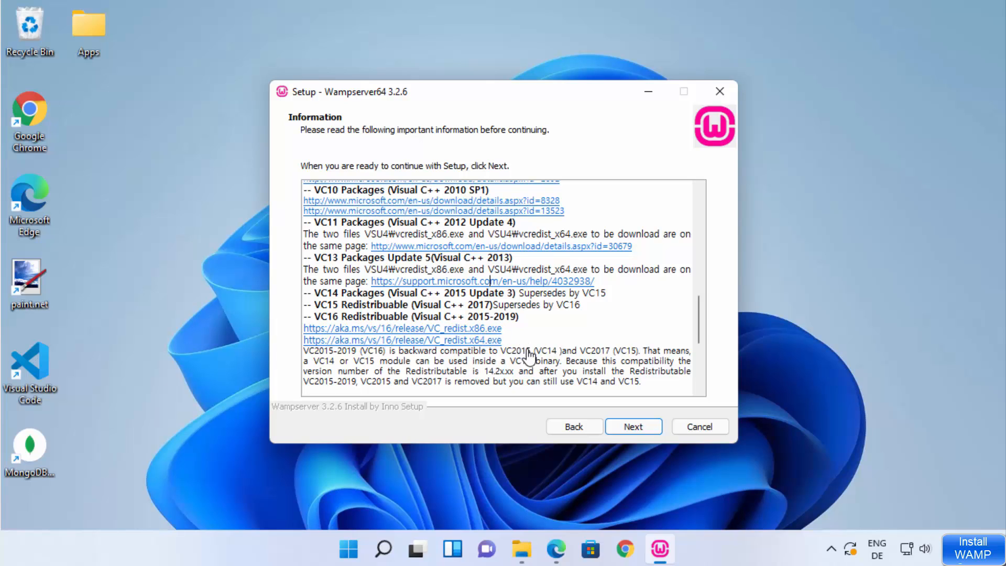
click(439, 341)
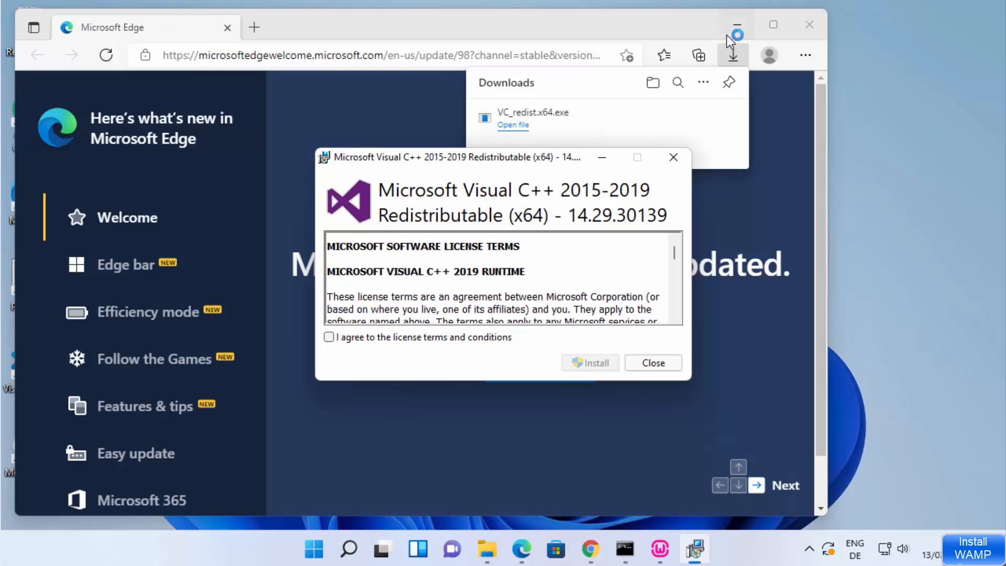
Clear away the other windows, agree to the license terms and install the Visual C++ 2015-2019 Redistributable (x64), allowing it to make changes.
click(728, 29)
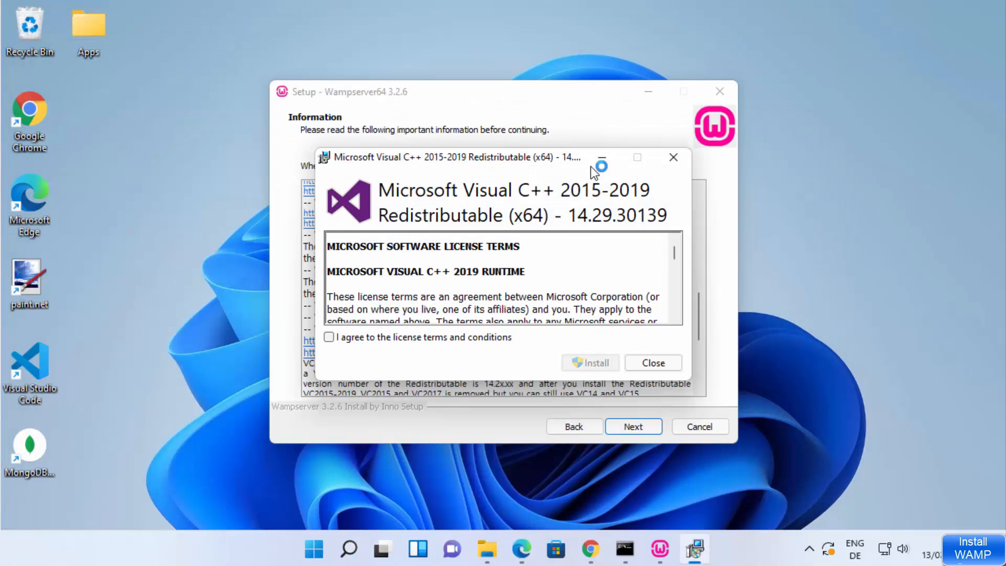
click(648, 92)
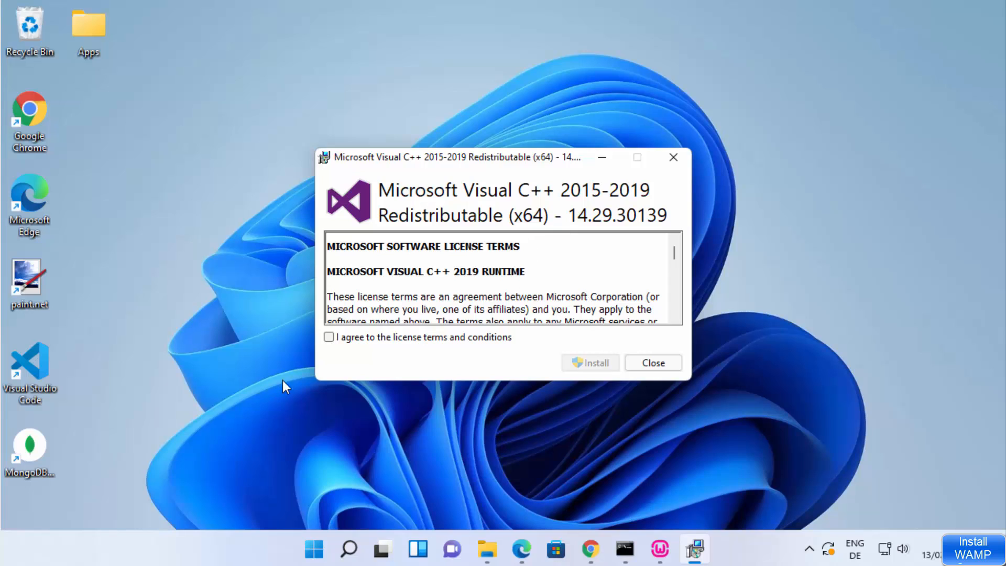
click(330, 338)
click(577, 363)
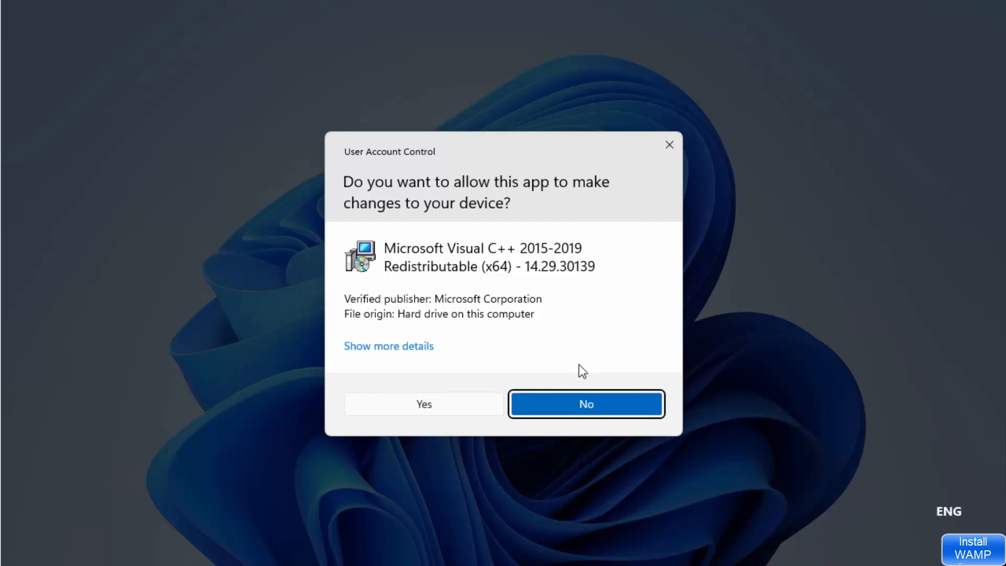
click(451, 410)
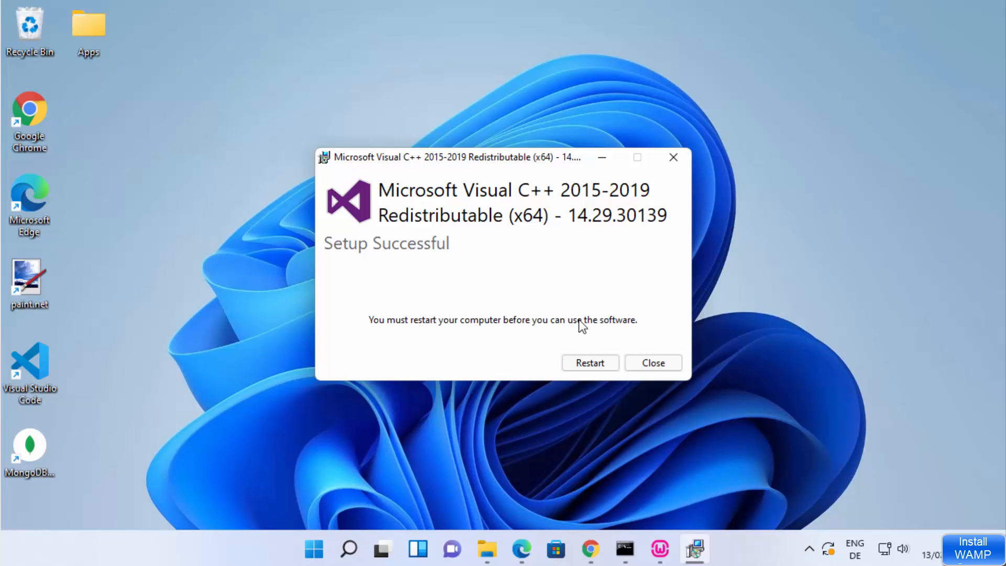
Exit the WampServer setup without completing it and restart the computer from the Visual C++ 2015-2019 installer.
click(661, 549)
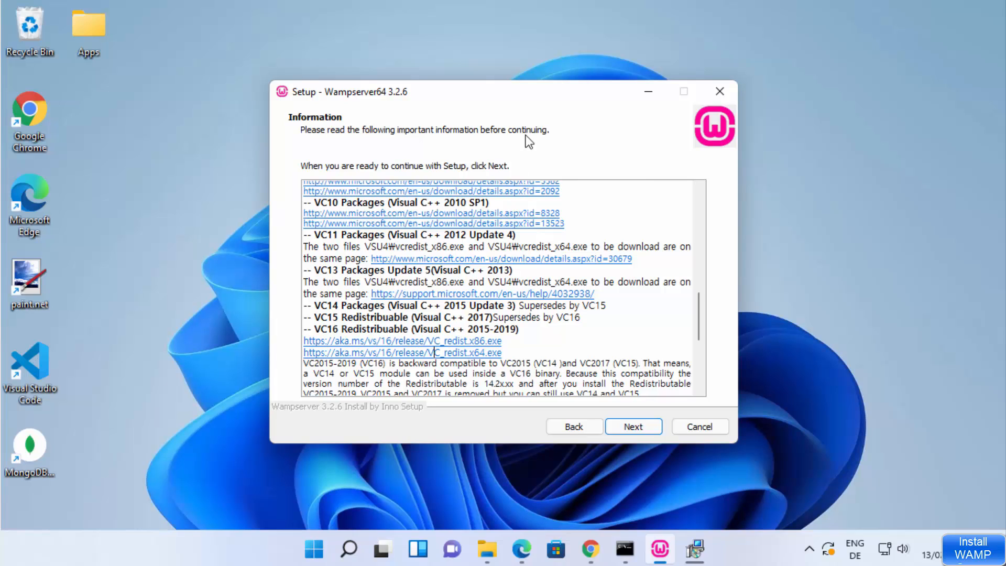
click(706, 427)
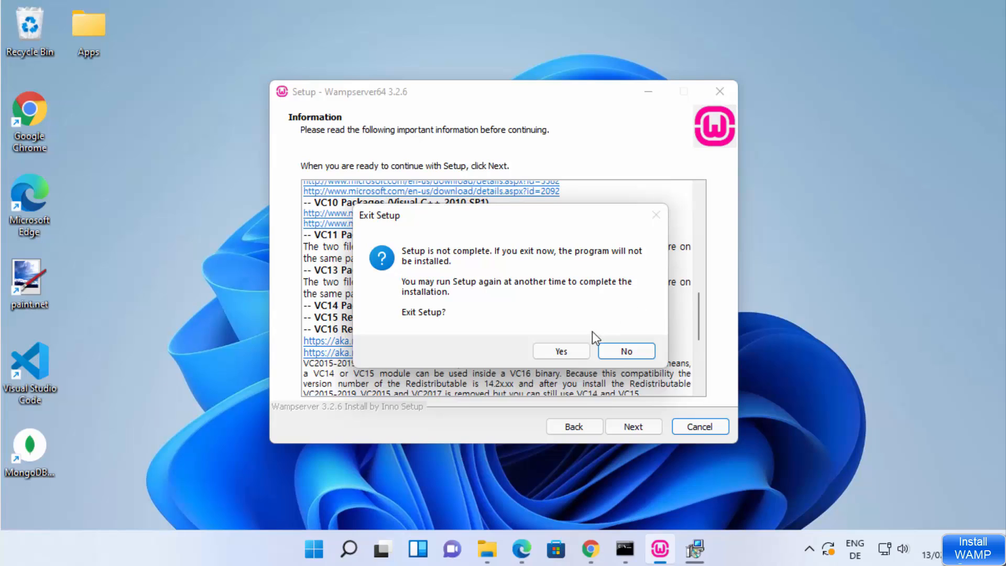
click(559, 351)
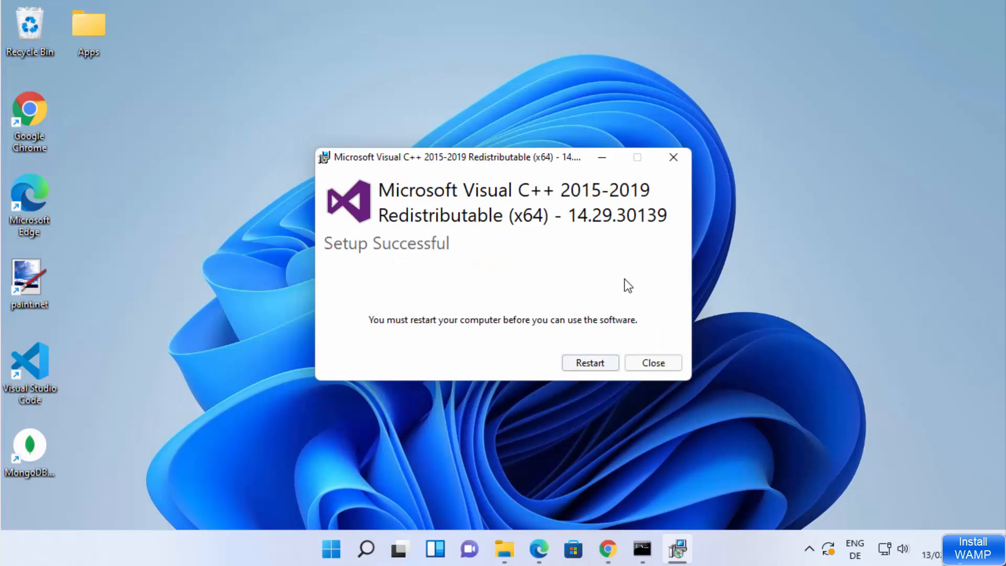
click(587, 362)
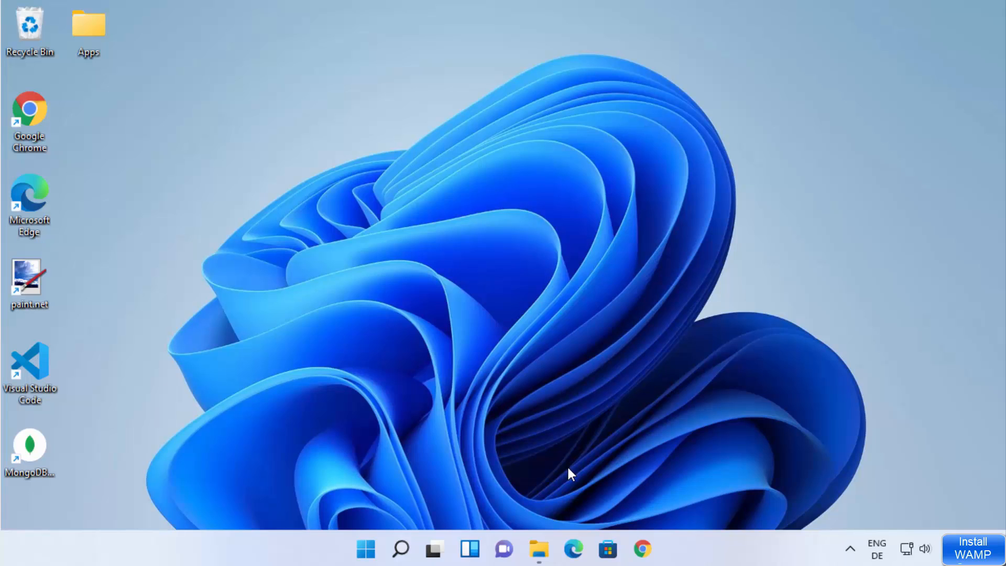
Launch wampserver3.2.6_x64.exe again from the Downloads folder and minimize the folder window.
click(539, 550)
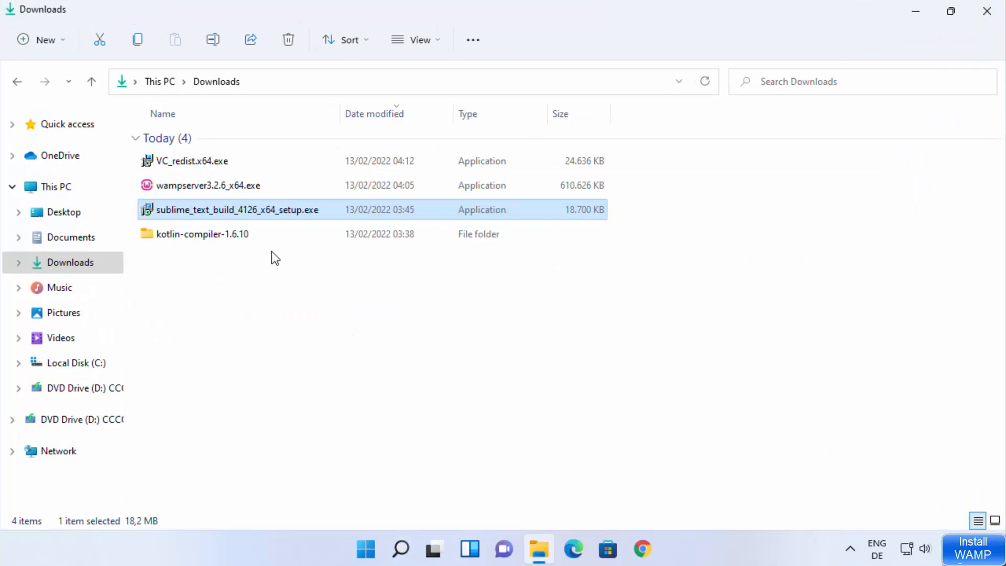
click(219, 187)
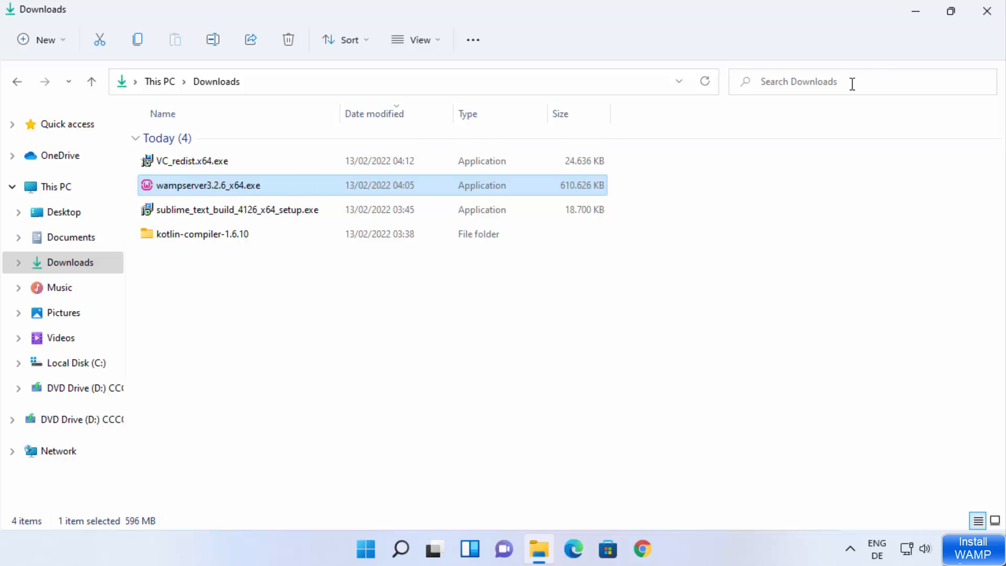
click(907, 17)
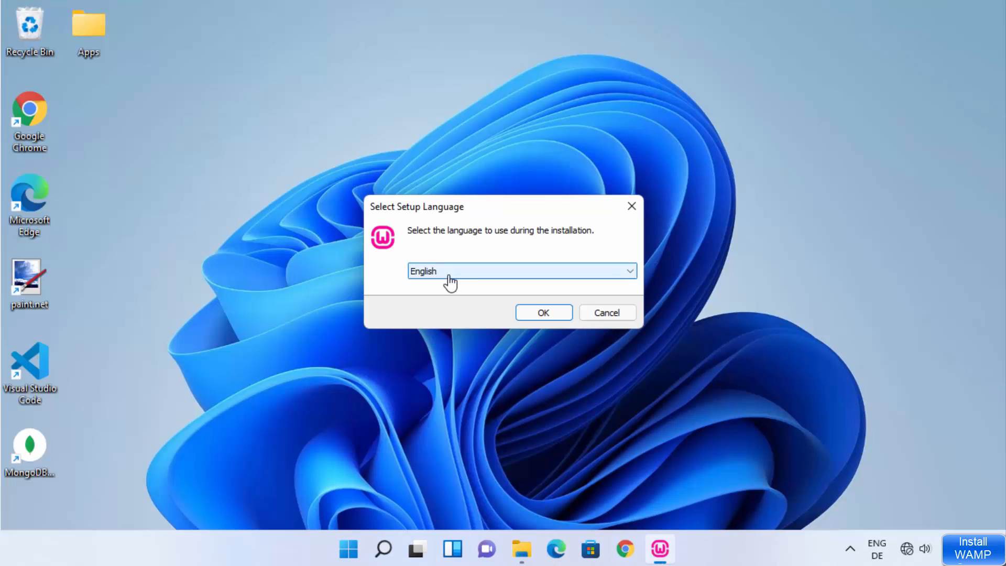
Run the setup in English, accept the license agreement and continue past the prerequisites information.
click(543, 314)
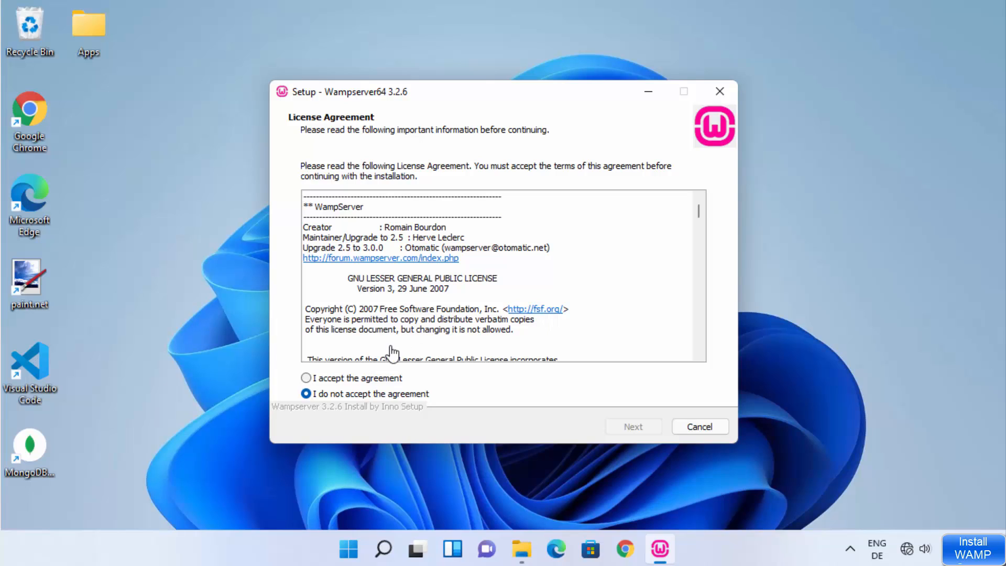
click(318, 383)
click(633, 428)
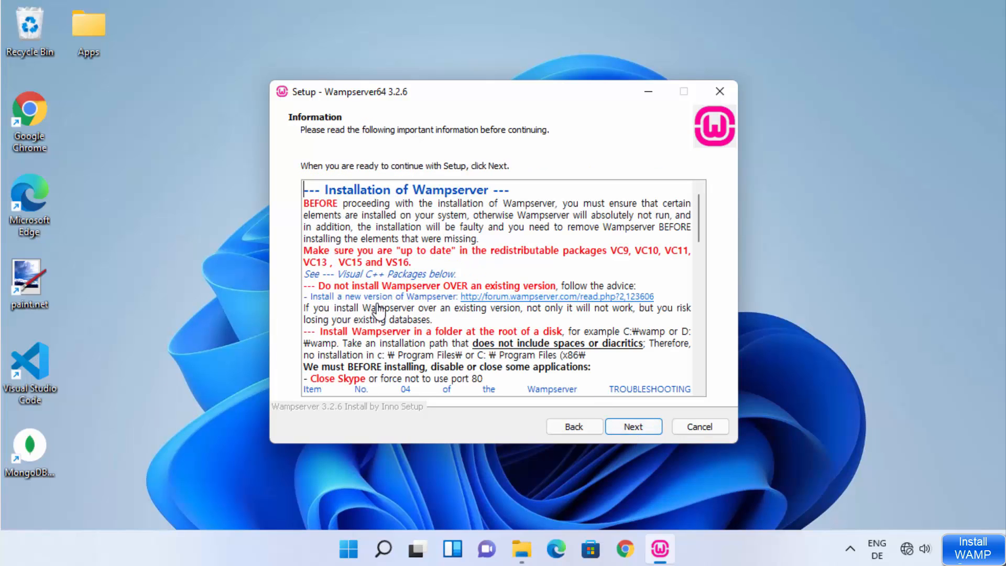
scroll(500, 266, down, 3)
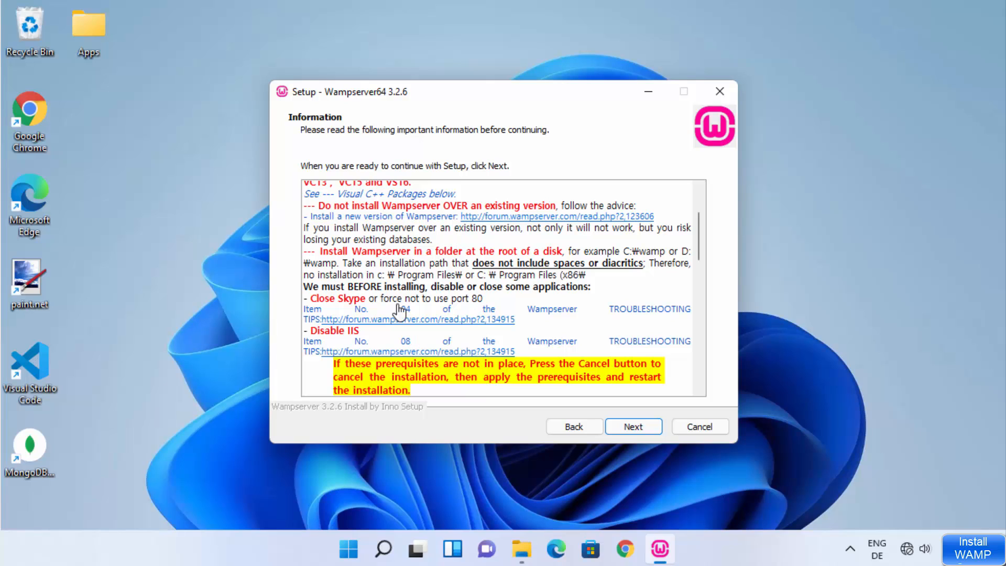
scroll(508, 281, down, 5)
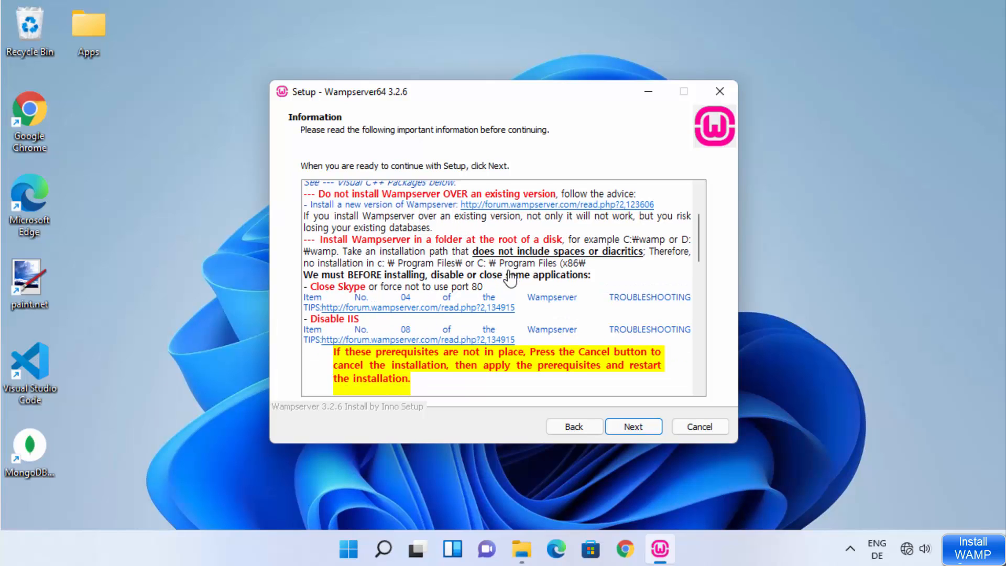
scroll(511, 302, down, 2)
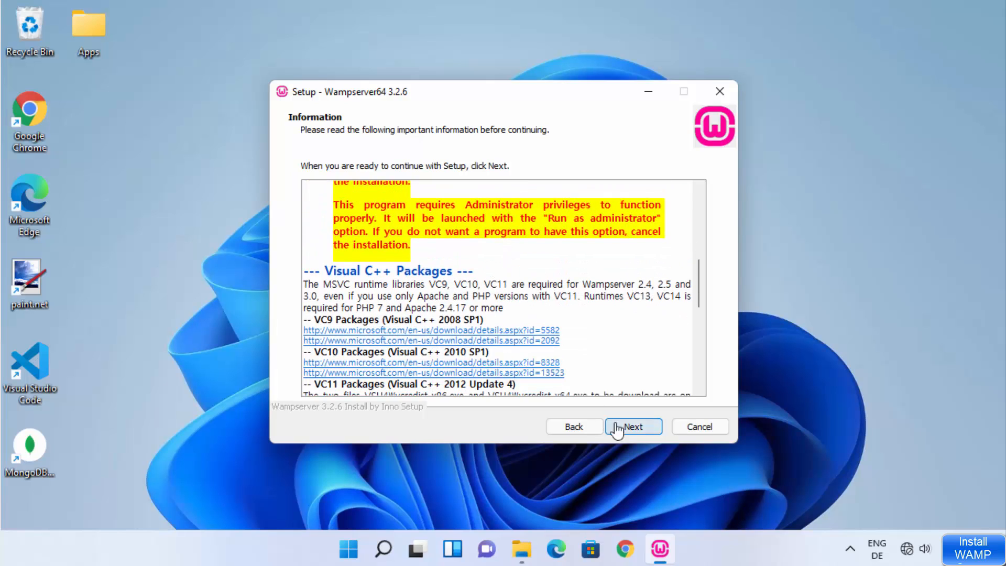
click(634, 427)
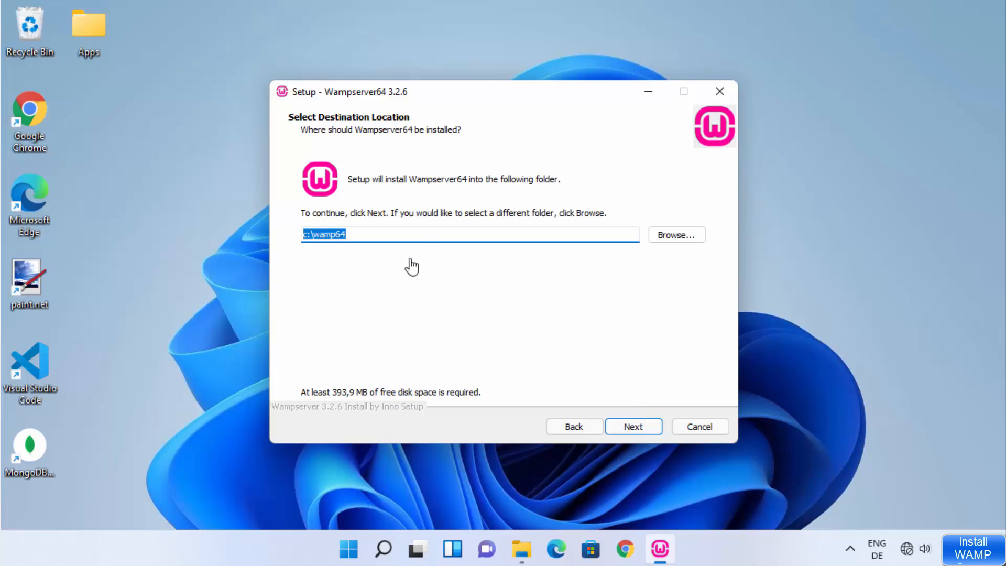
Install Wampserver64 into c:\wamp64 with the Default installation components and the Wampserver64 Start Menu folder.
click(638, 429)
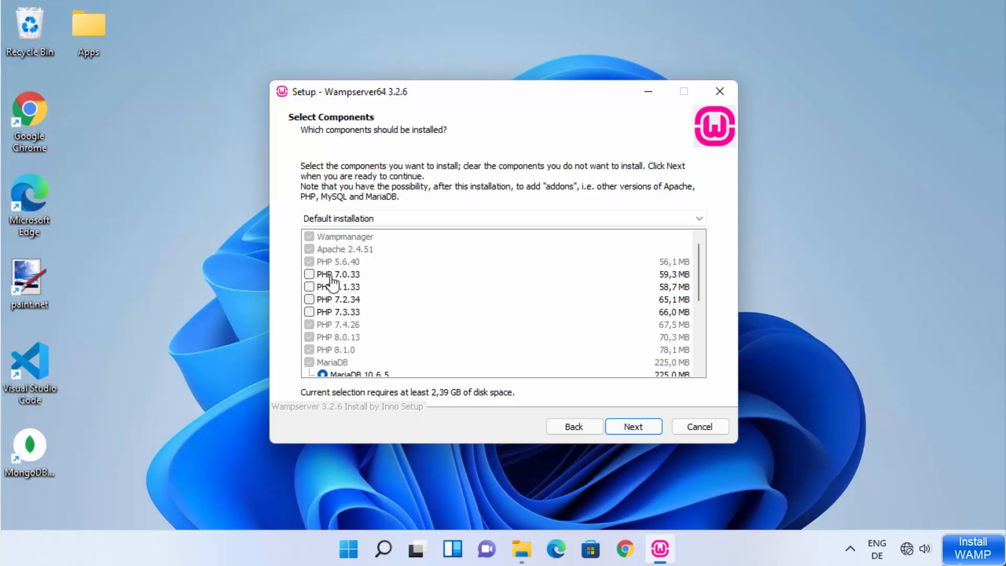
scroll(332, 292, down, 2)
scroll(340, 294, down, 3)
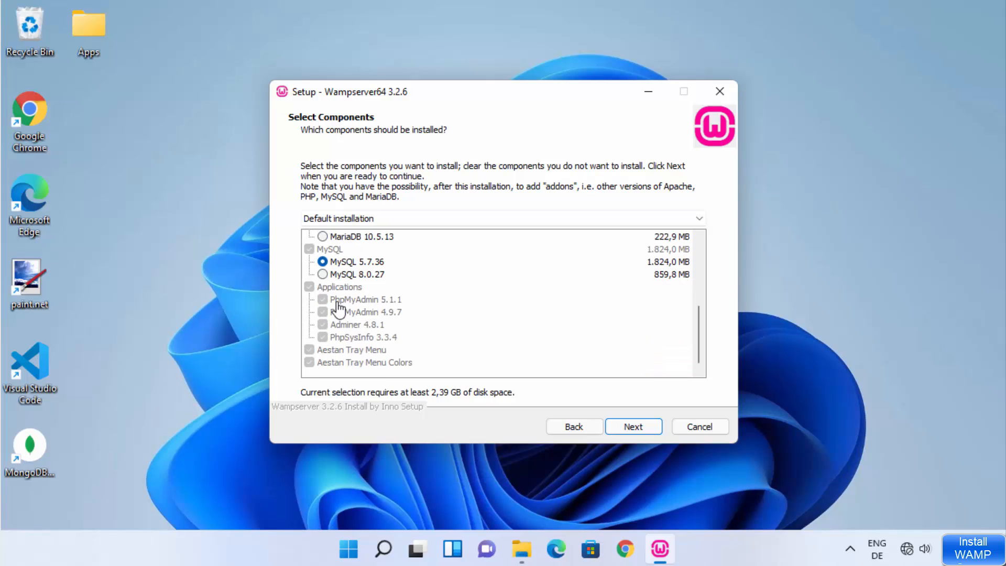
scroll(348, 298, up, 1)
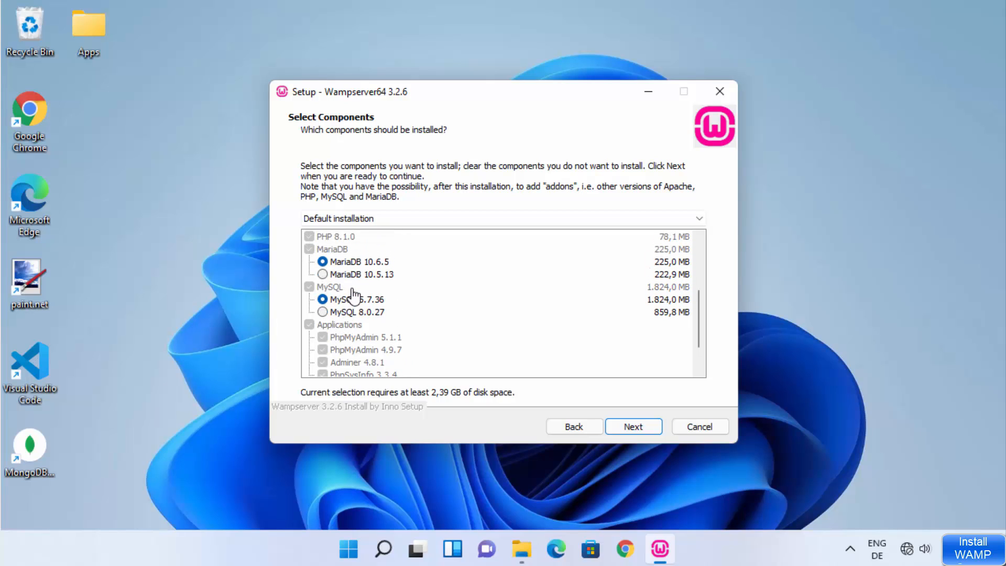
scroll(352, 294, down, 1)
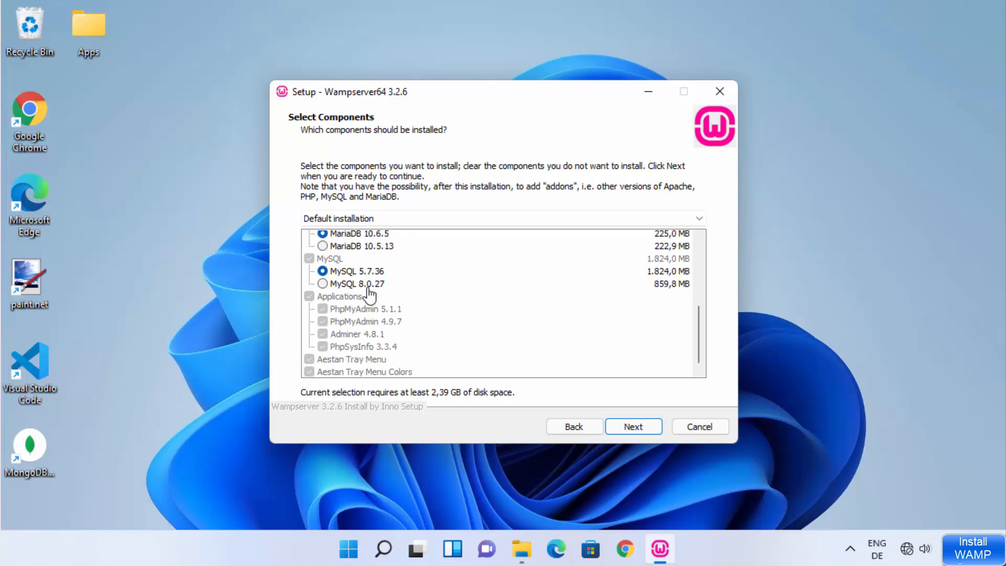
click(624, 431)
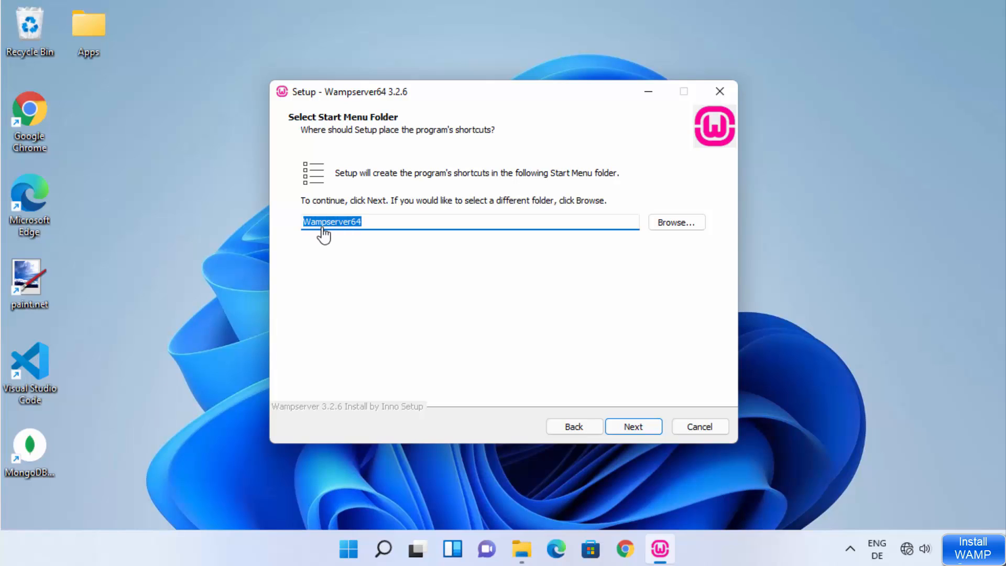
click(627, 428)
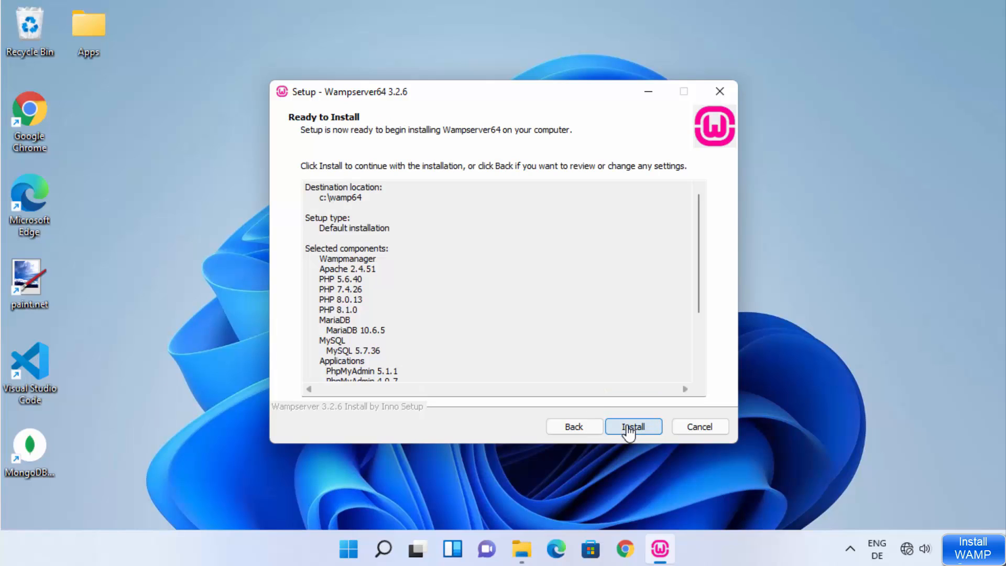
click(629, 428)
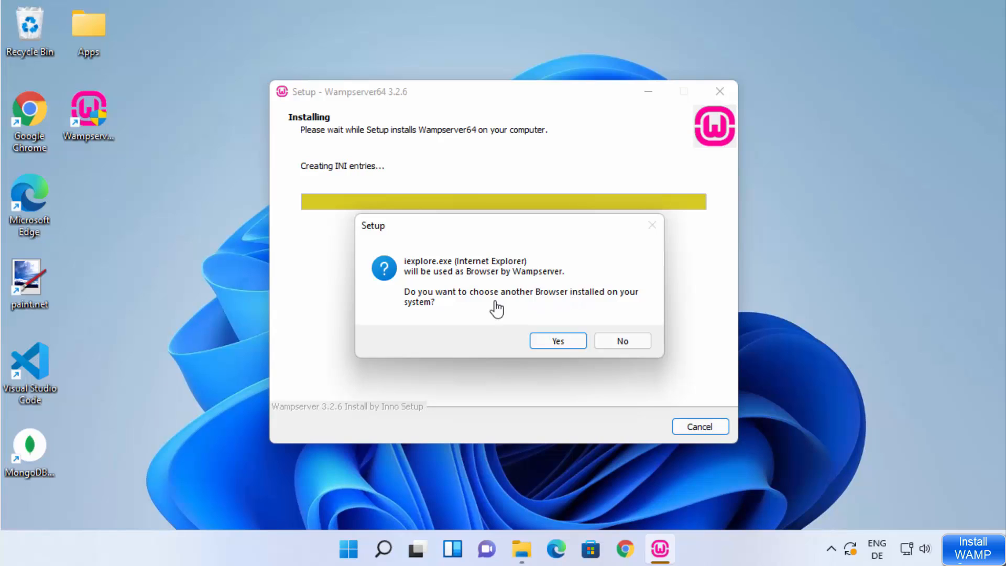
Choose another browser for Wampserver, selecting chrome.exe in Program Files\Google\Chrome\Application on Local Disk (C:).
click(559, 343)
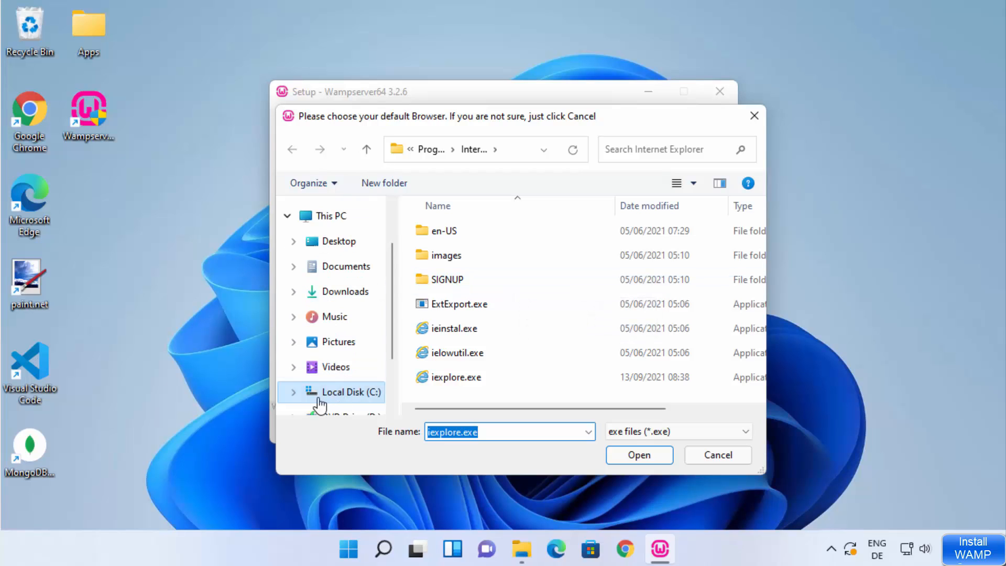
click(335, 395)
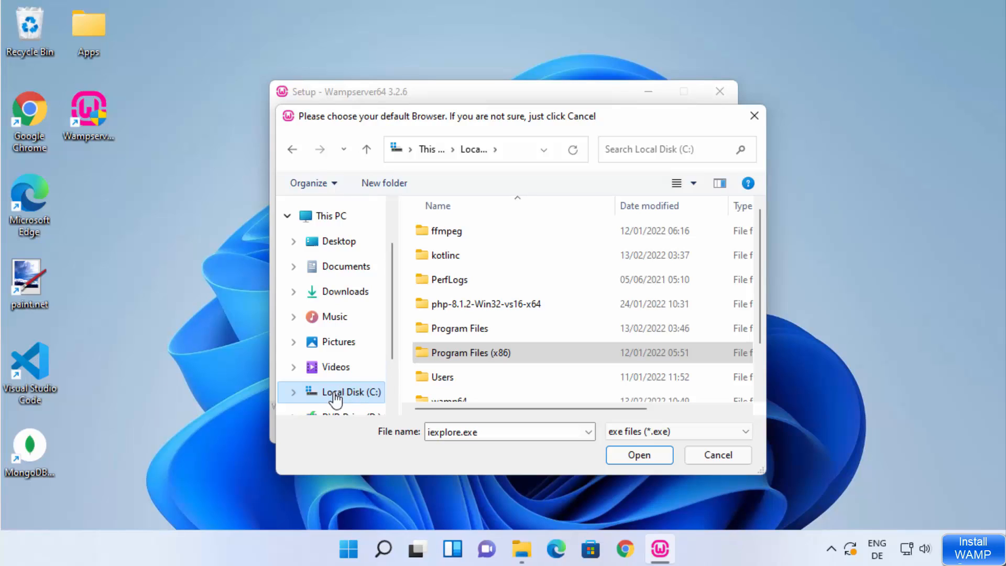
double_click(452, 329)
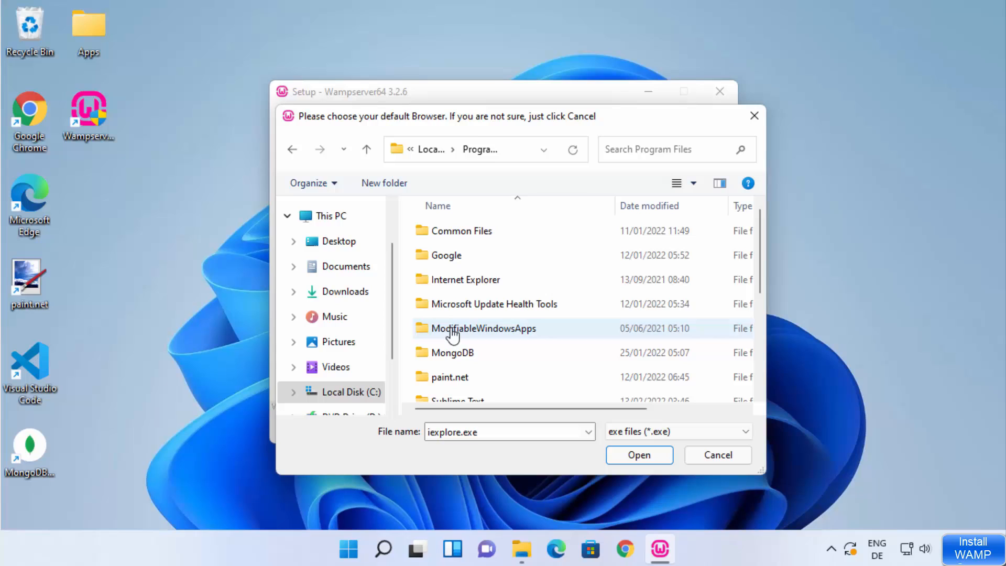
double_click(458, 262)
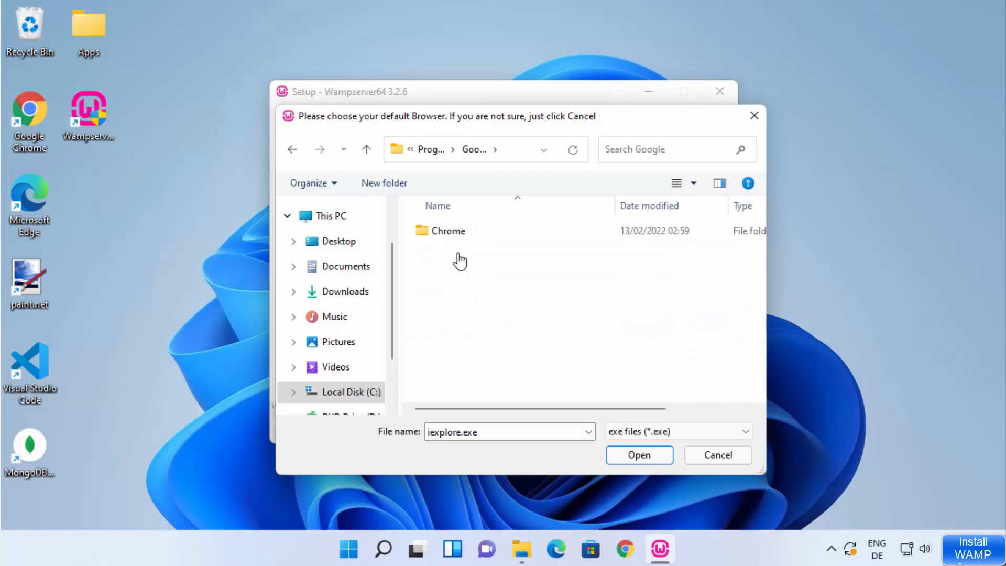
double_click(460, 235)
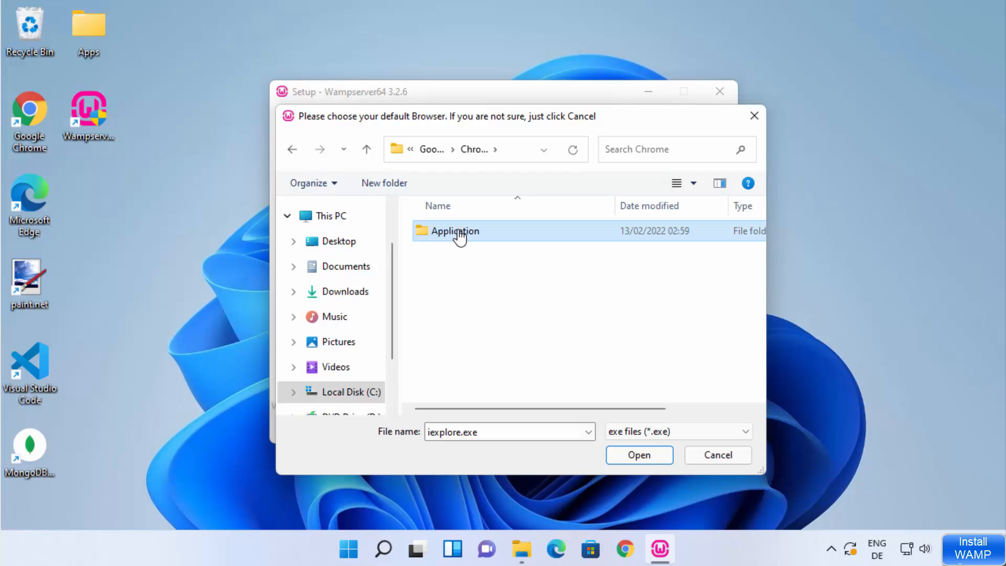
double_click(460, 235)
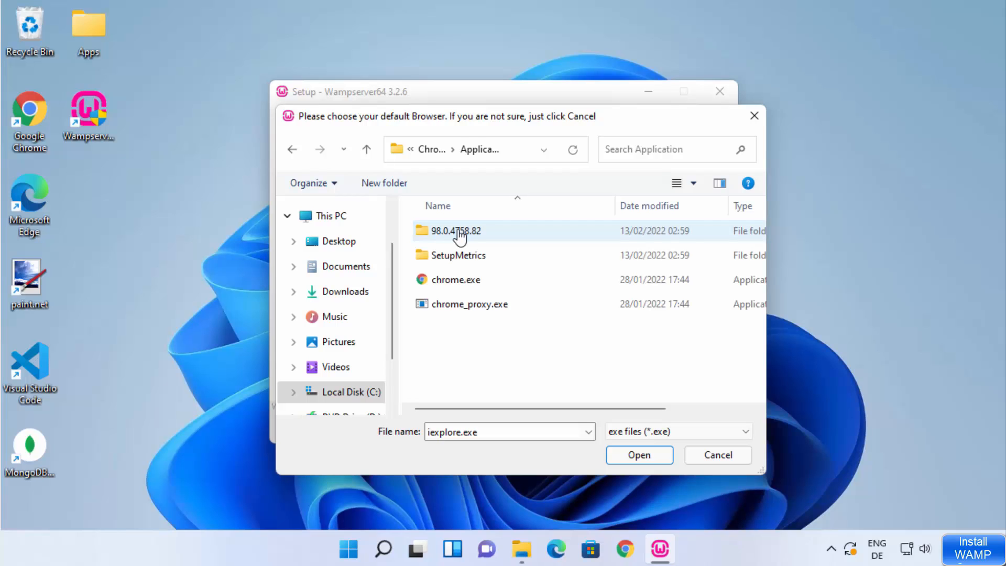
click(450, 288)
click(629, 457)
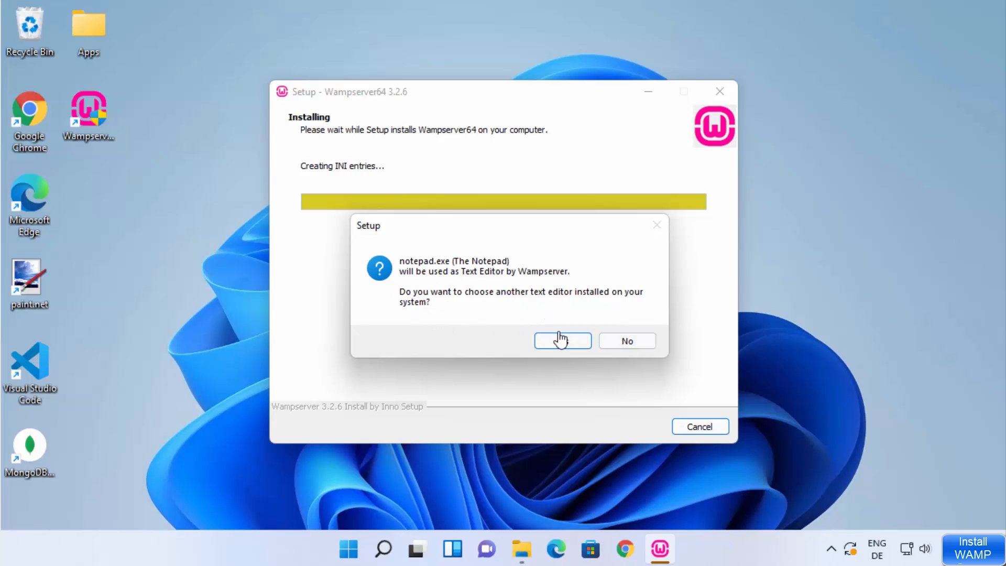
Keep Notepad as Wampserver's text editor, read through the usage information and finish the setup.
click(619, 343)
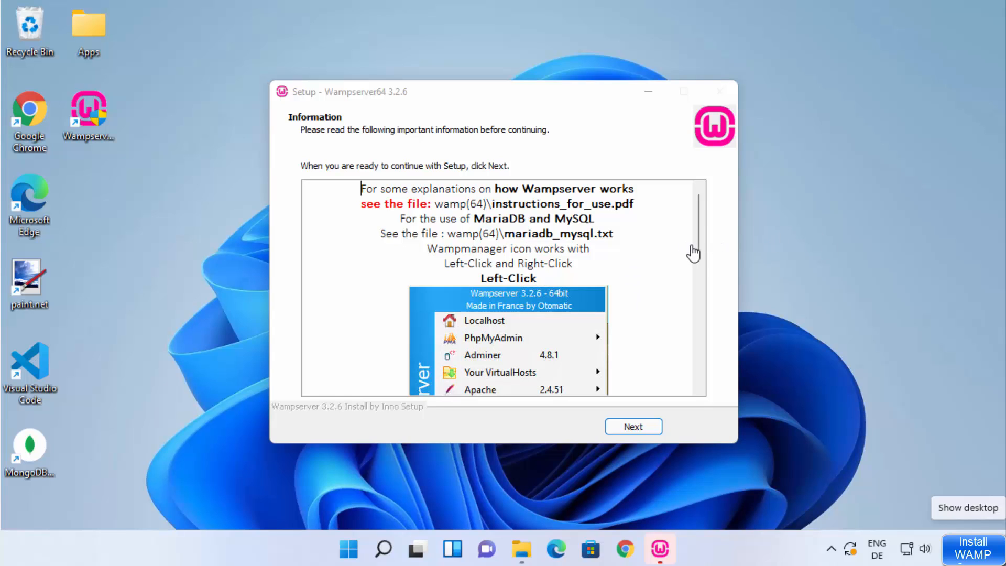
drag(699, 269, 723, 394)
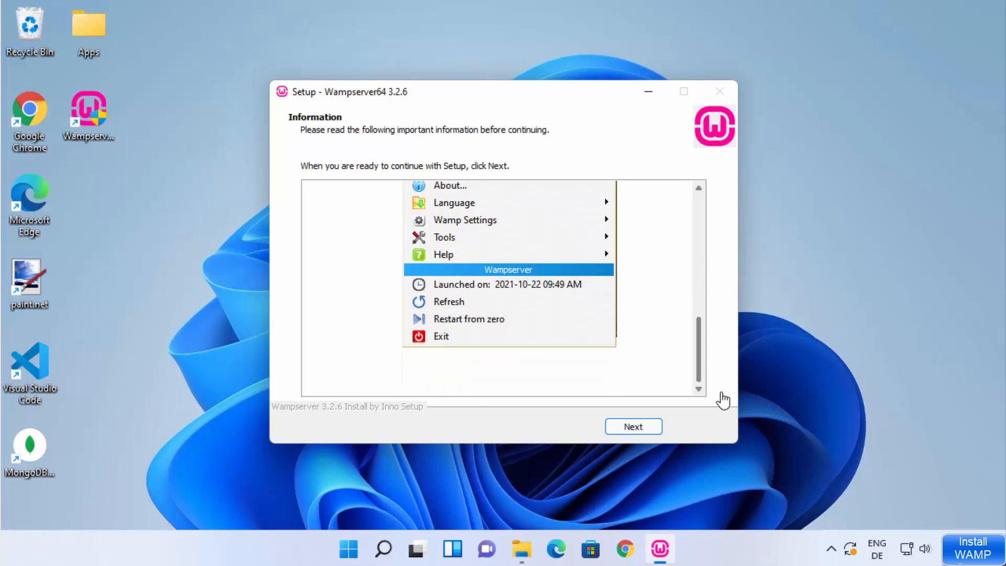
click(635, 432)
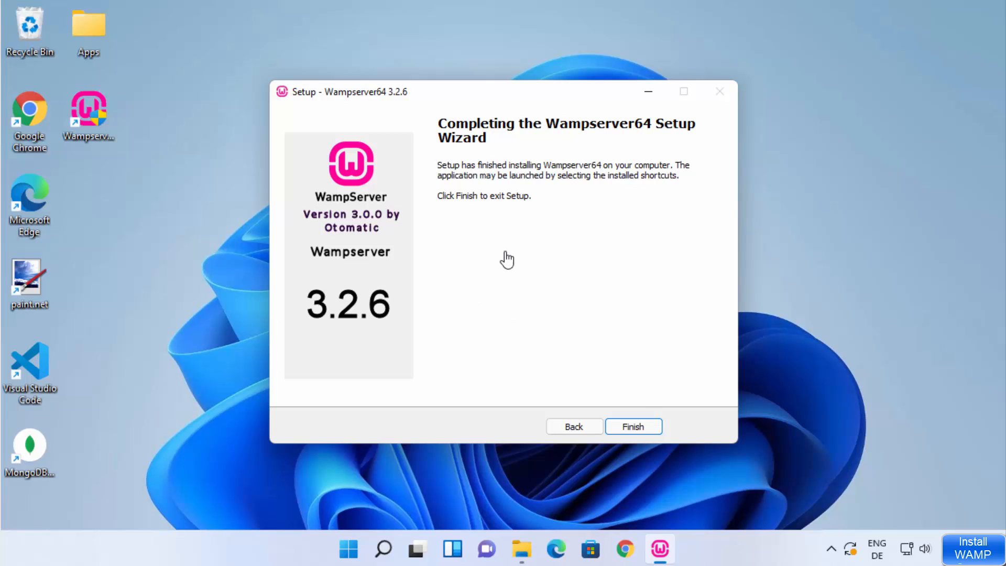
click(635, 434)
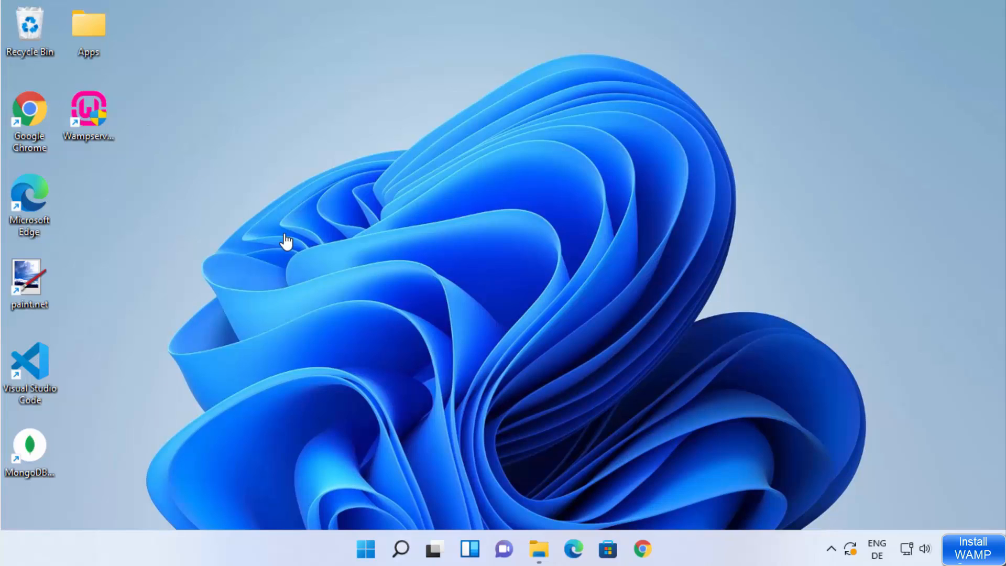
Check the hidden tray icons for Wampserver, then launch Wampserver64 from the desktop and allow it to make changes.
click(832, 549)
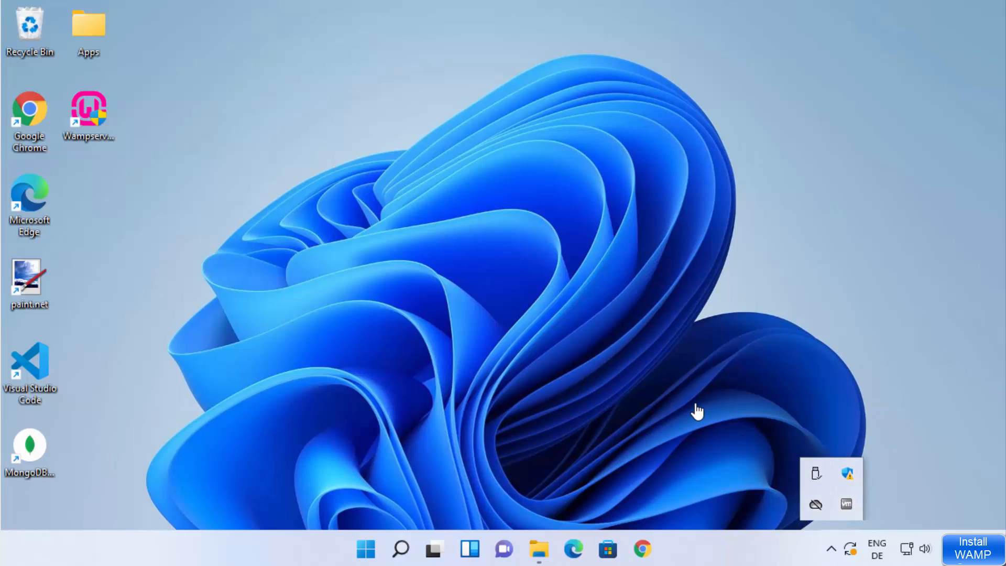
click(234, 226)
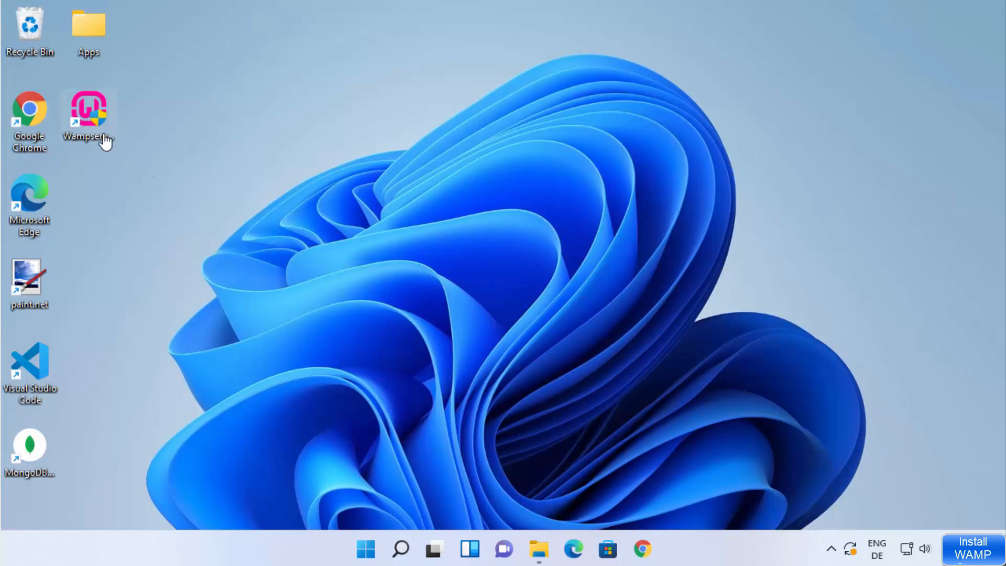
double_click(91, 119)
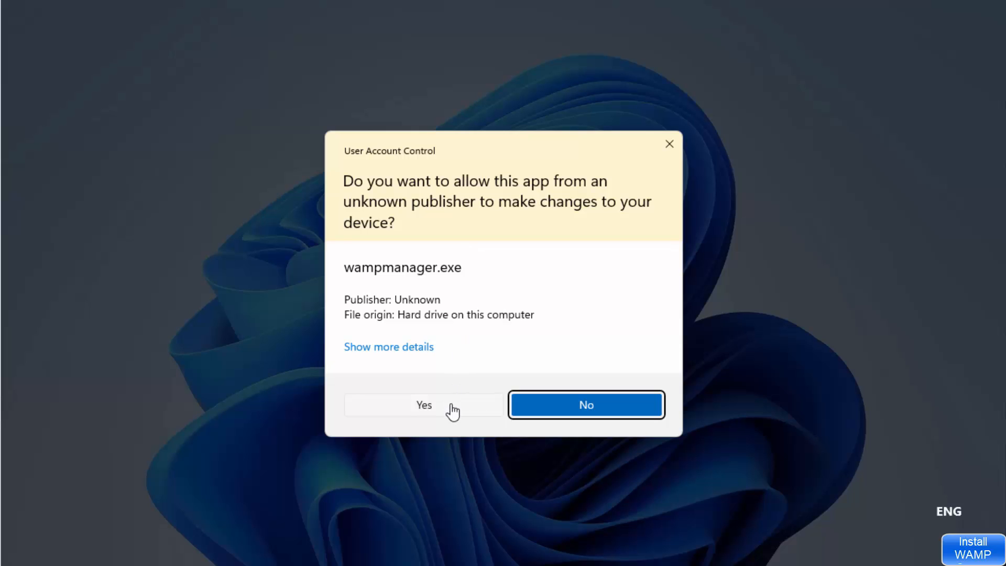
click(452, 412)
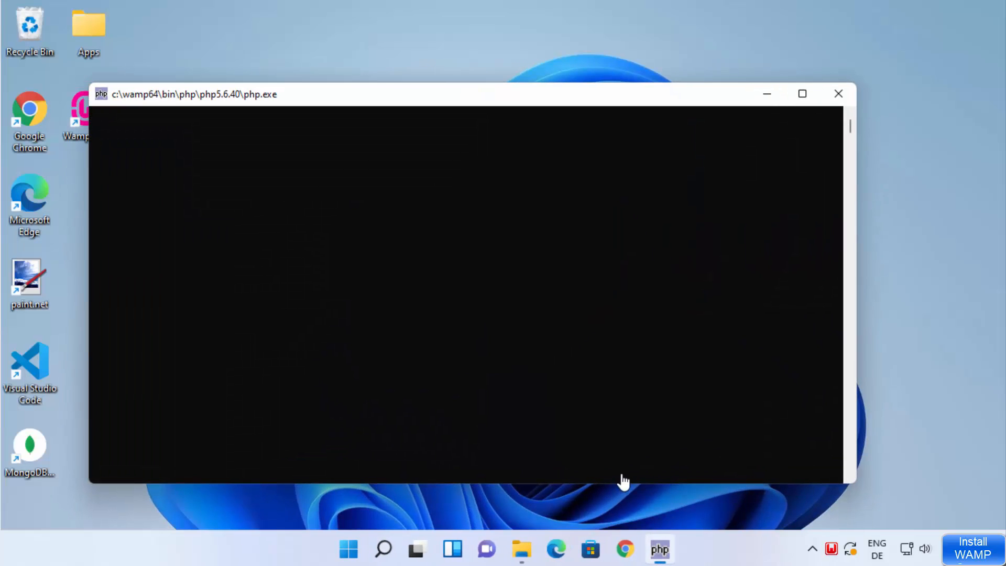
Look over the options offered by Wampserver's tray icon and dismiss them.
mouse_move(832, 551)
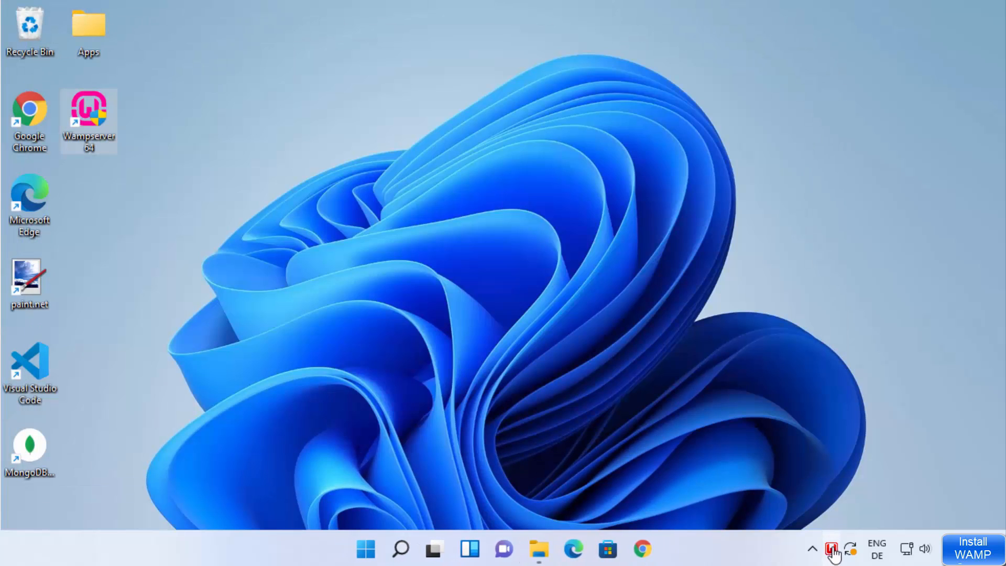
click(831, 548)
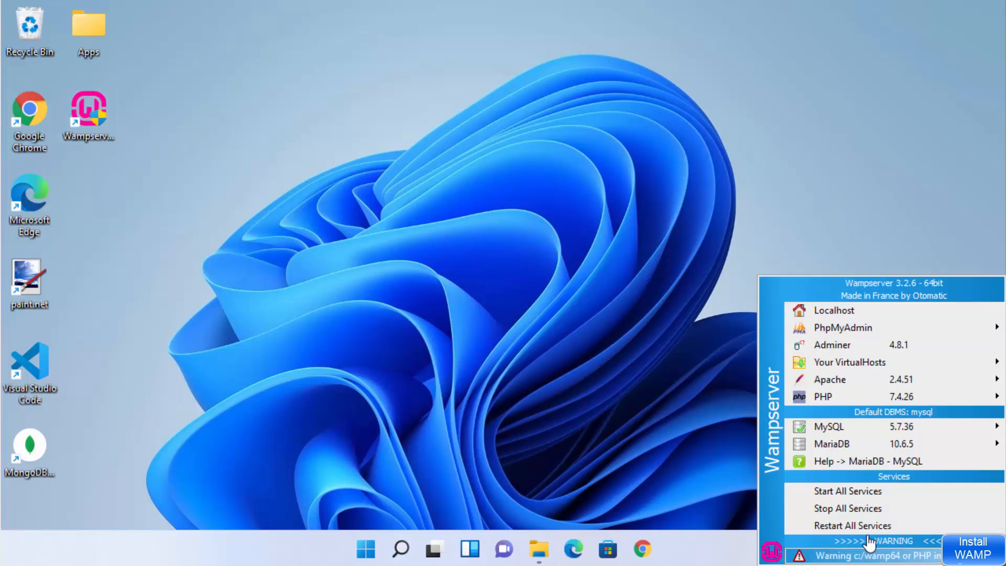
click(658, 388)
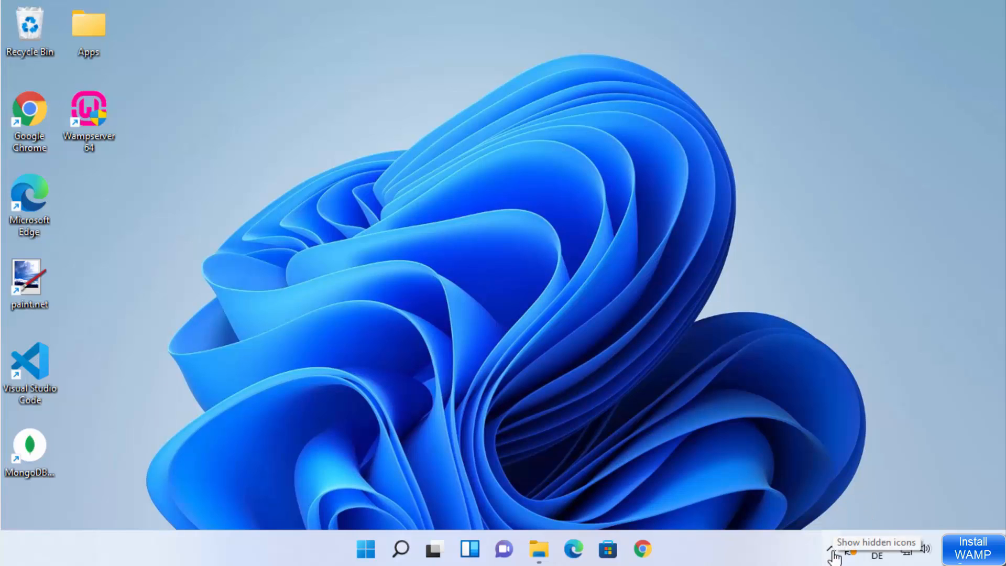
Check the status of Wampserver's services among the hidden tray icons and open its Localhost page.
click(832, 550)
click(832, 552)
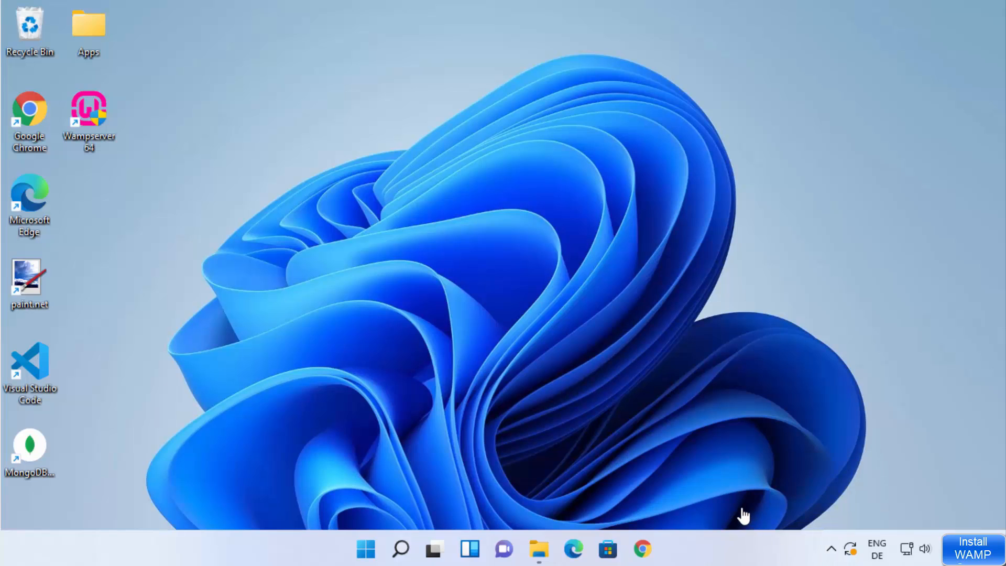
click(832, 552)
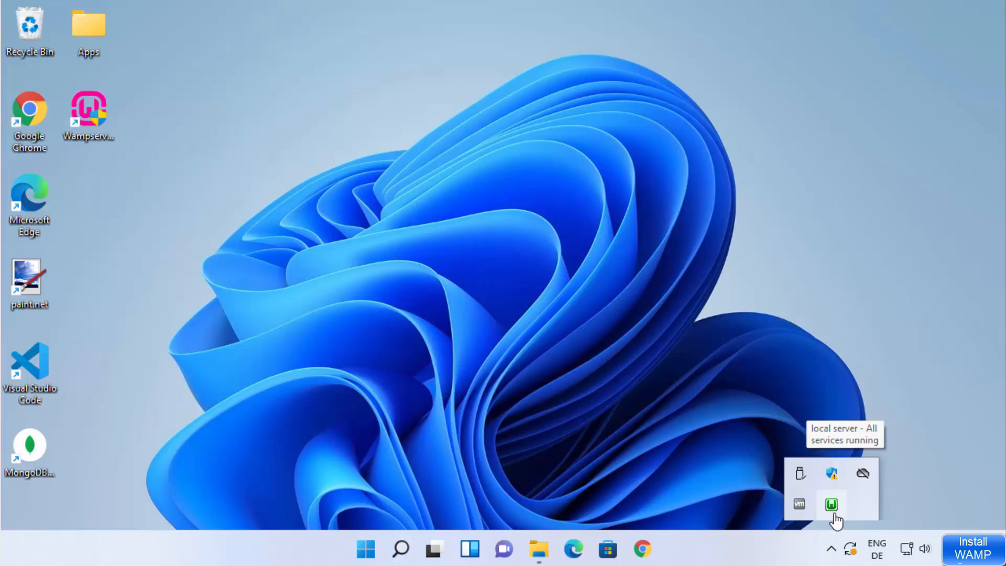
click(834, 512)
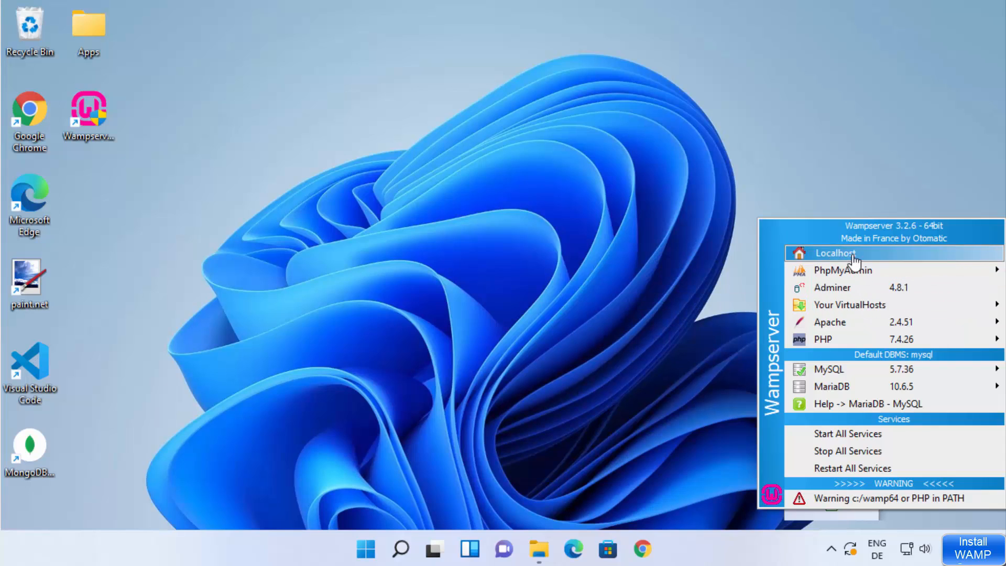
click(850, 255)
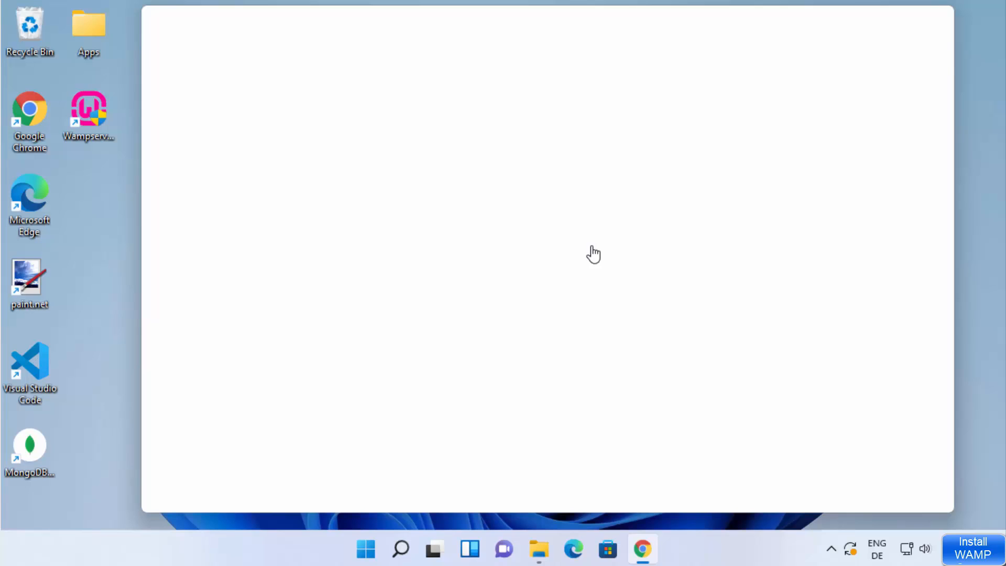
Maximize the browser window and open the PhpMyAdmin 5.1.1 alias from the Wampserver homepage in a new tab.
click(897, 16)
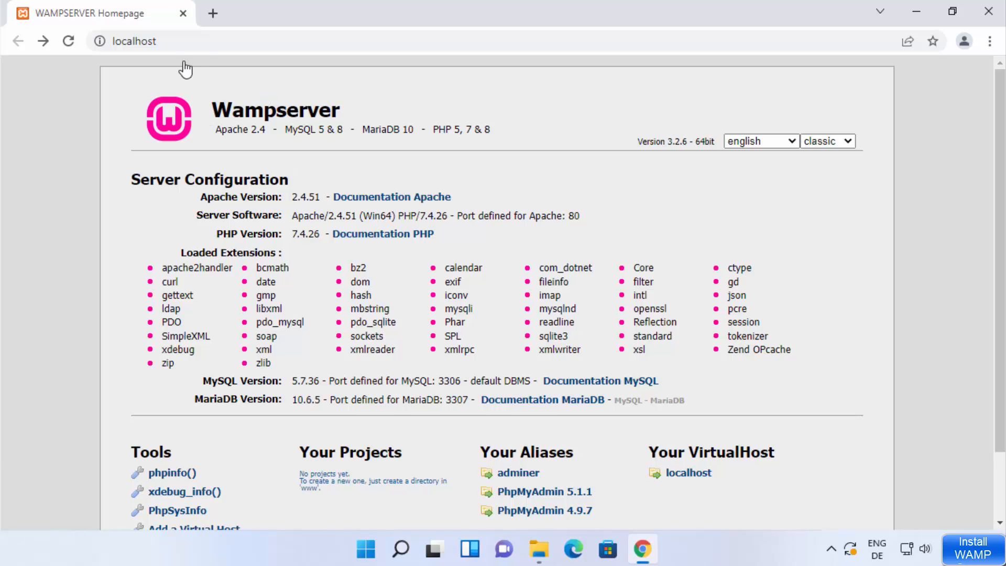
click(188, 44)
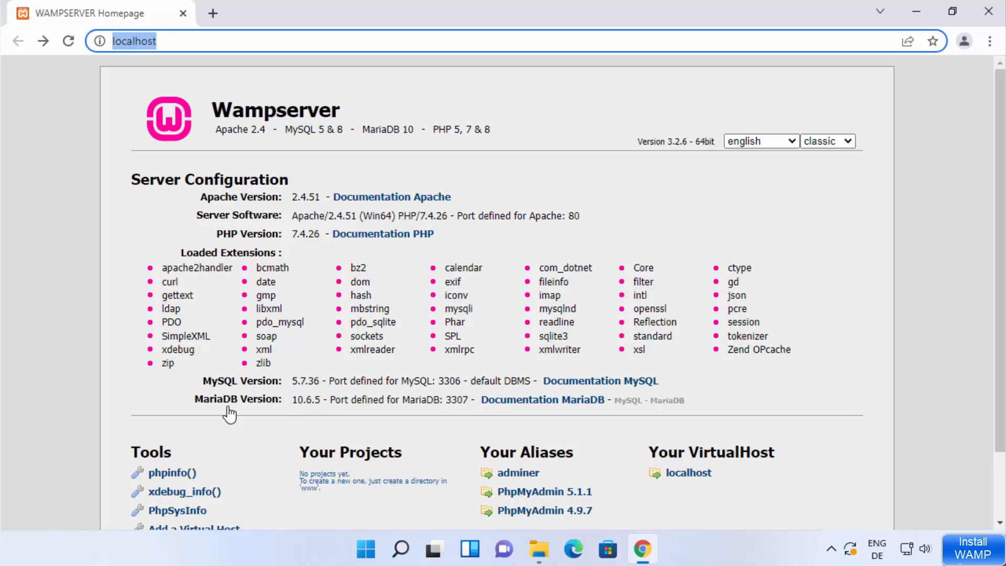
scroll(362, 338, down, 2)
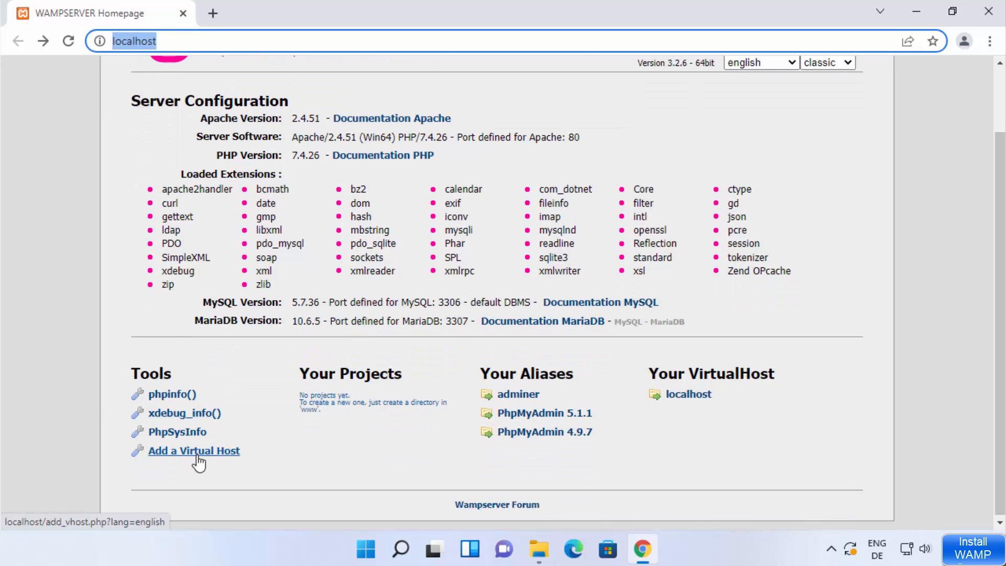
right_click(548, 416)
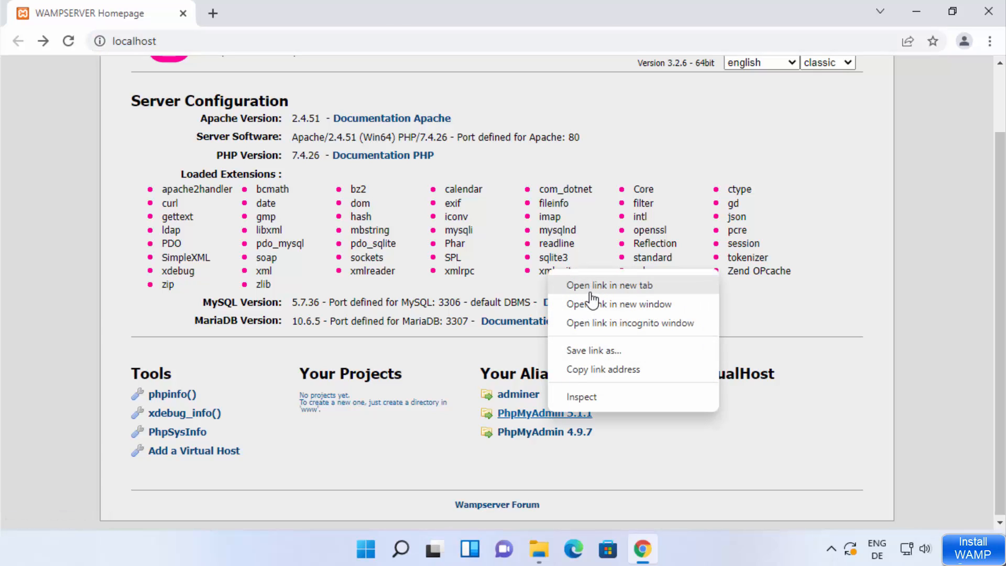
click(591, 287)
click(309, 19)
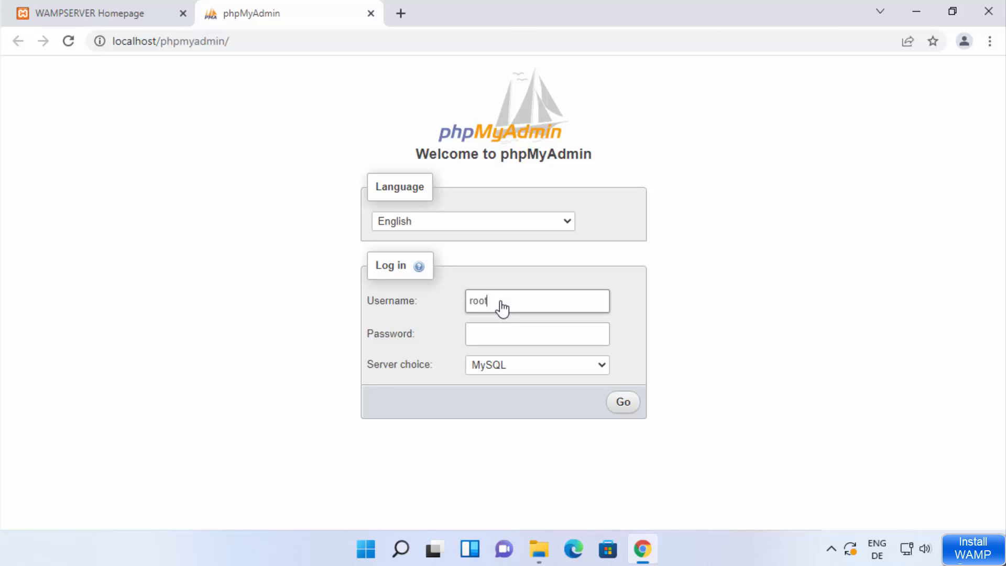
Log in to phpMyAdmin as root on the MySQL server, leaving the password blank.
click(467, 327)
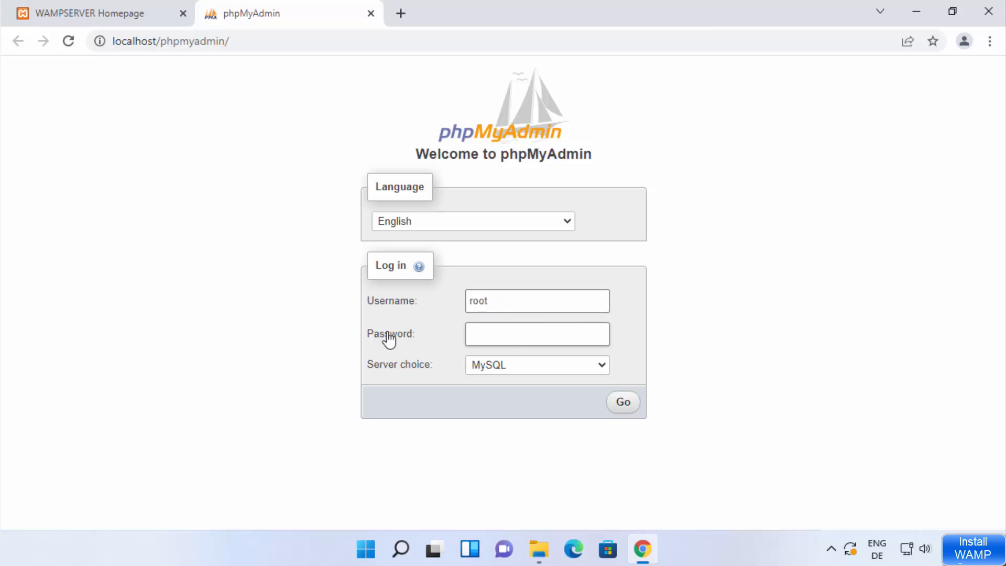
click(518, 341)
click(623, 408)
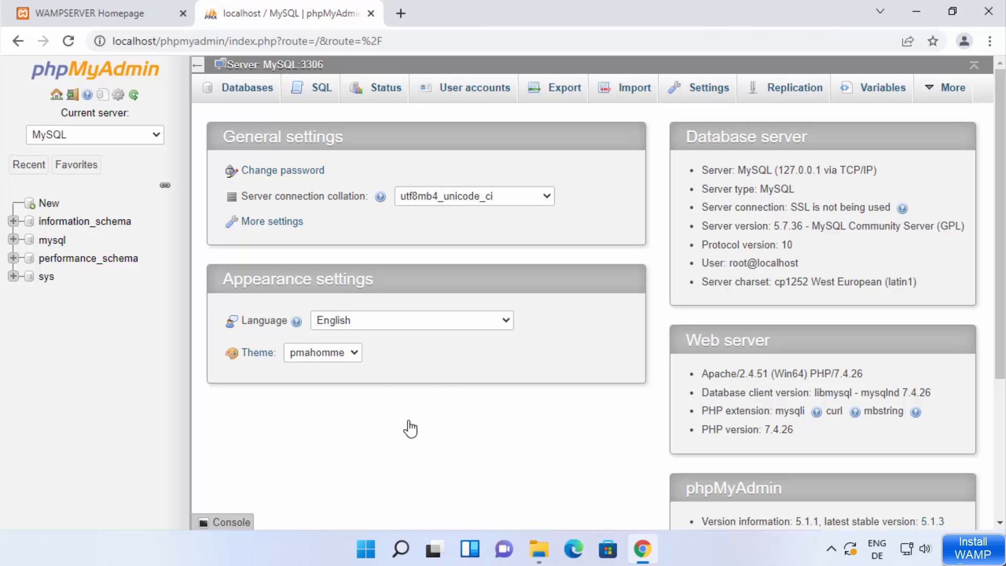
Start all services from Wampserver's hidden tray icon.
click(830, 551)
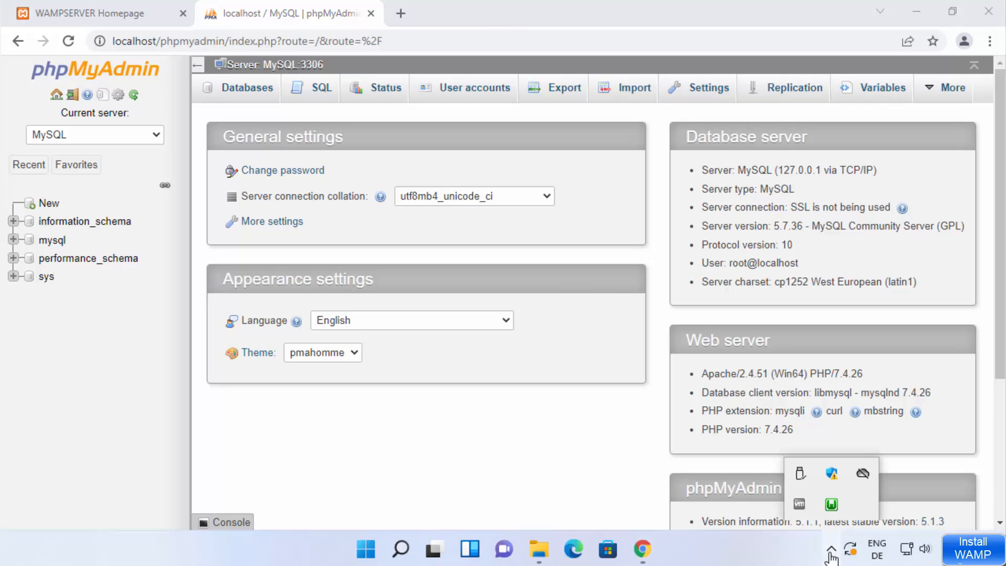
click(840, 506)
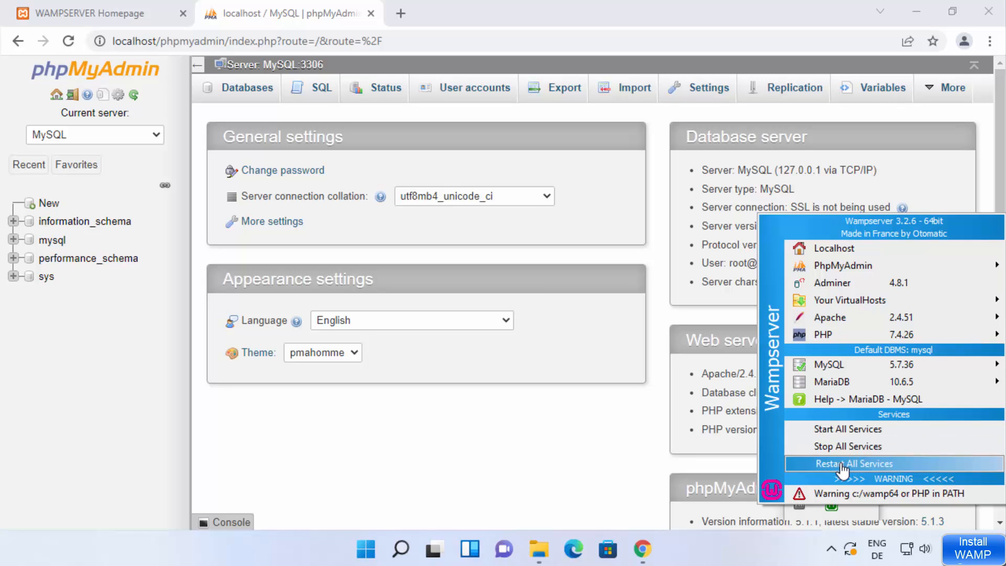
click(857, 434)
Check the status of Wampserver's services, look over its tray icon's service and exit options, and dismiss them.
click(831, 549)
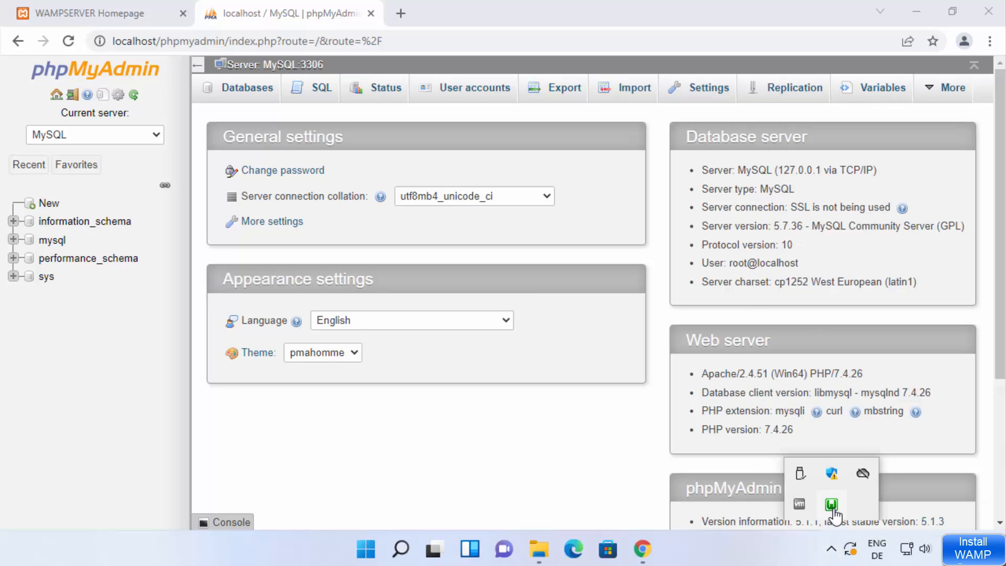
mouse_move(834, 516)
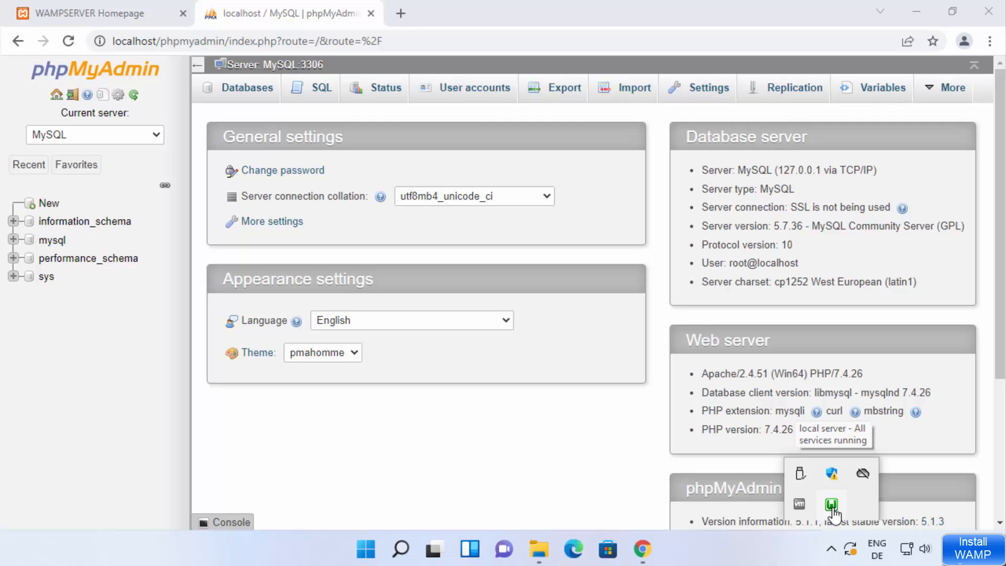
click(833, 509)
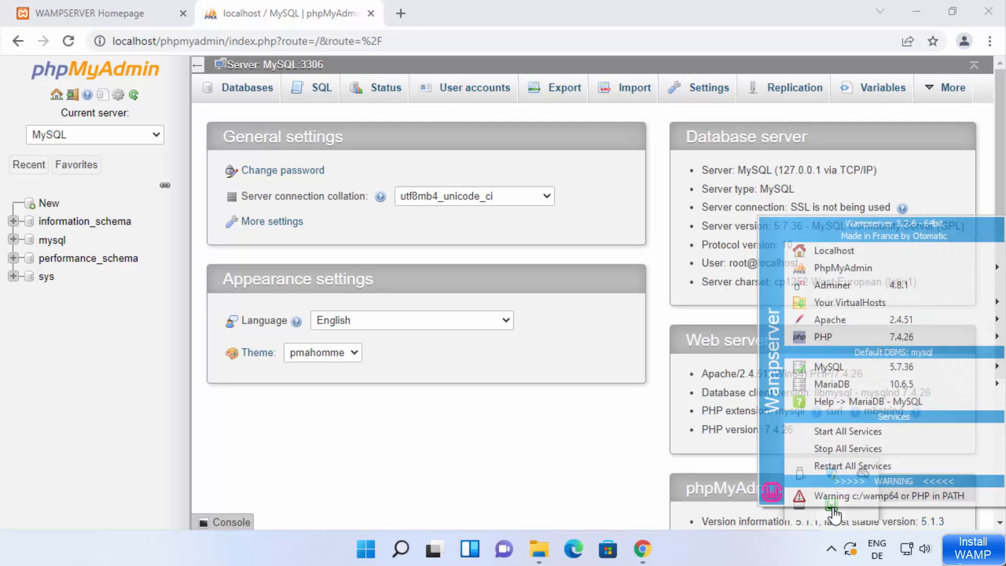
right_click(833, 510)
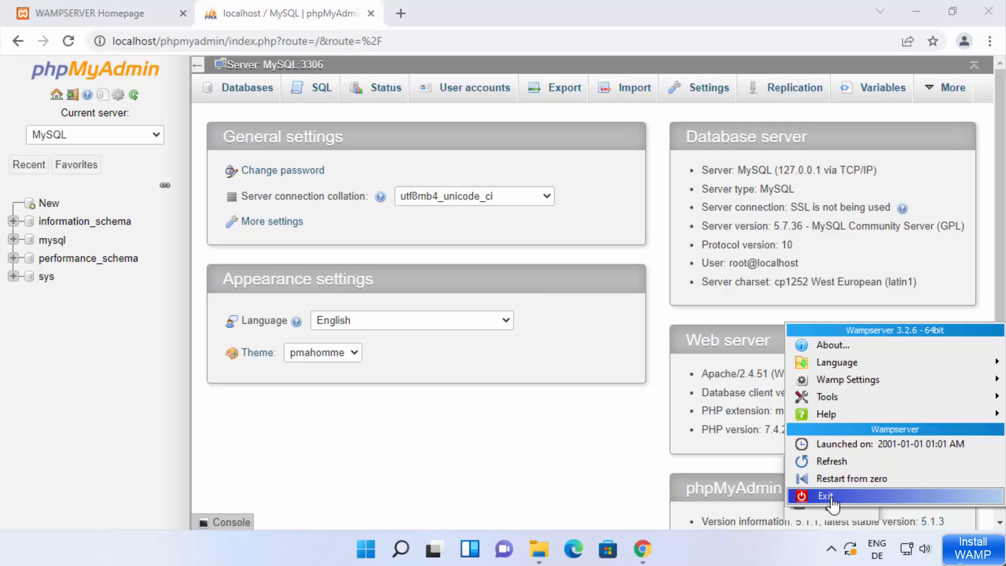
click(763, 551)
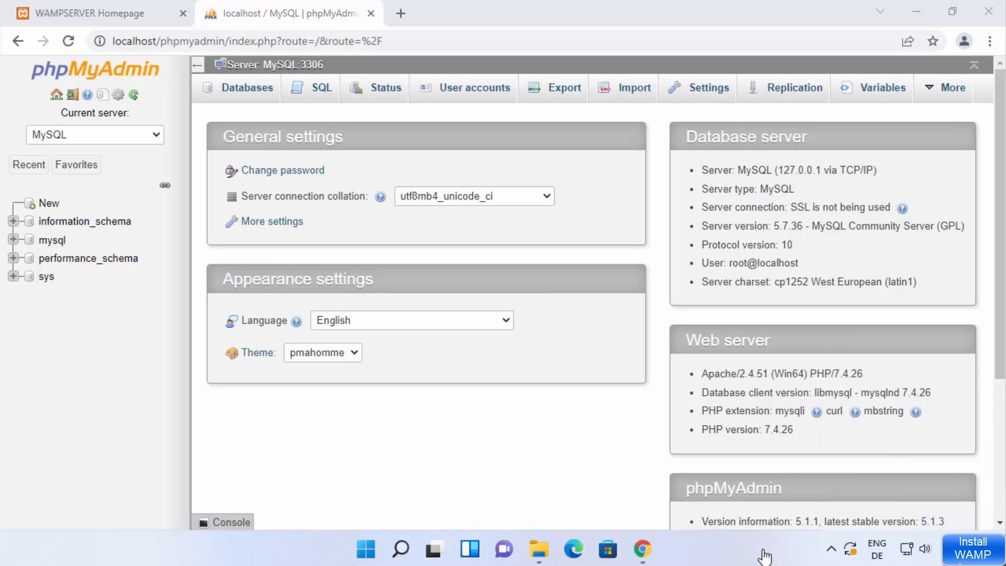